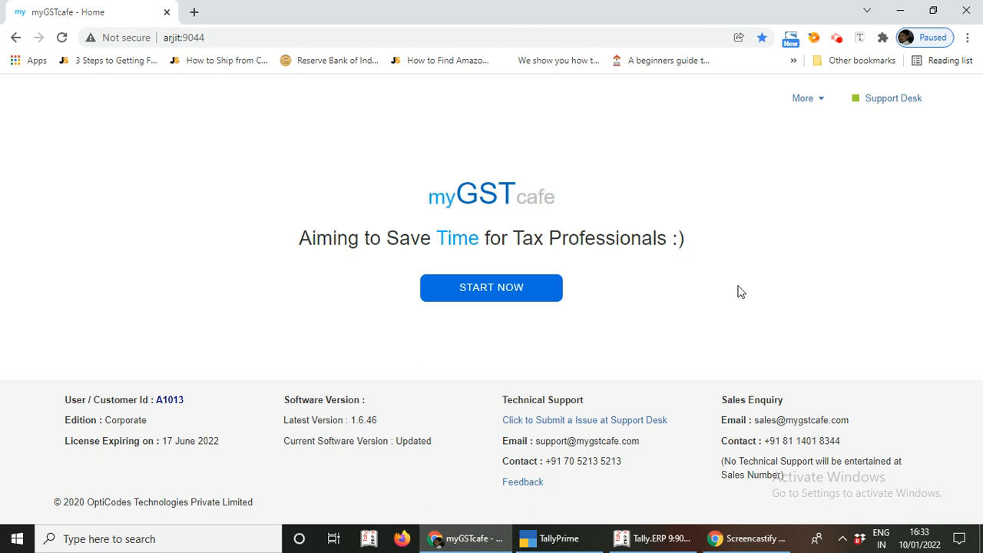
- Set Enable Cloud Access to Yes in myGSTcafe Settings so a Cloud ID is generated
{"action": "left_click", "coordinate": [516, 290]}
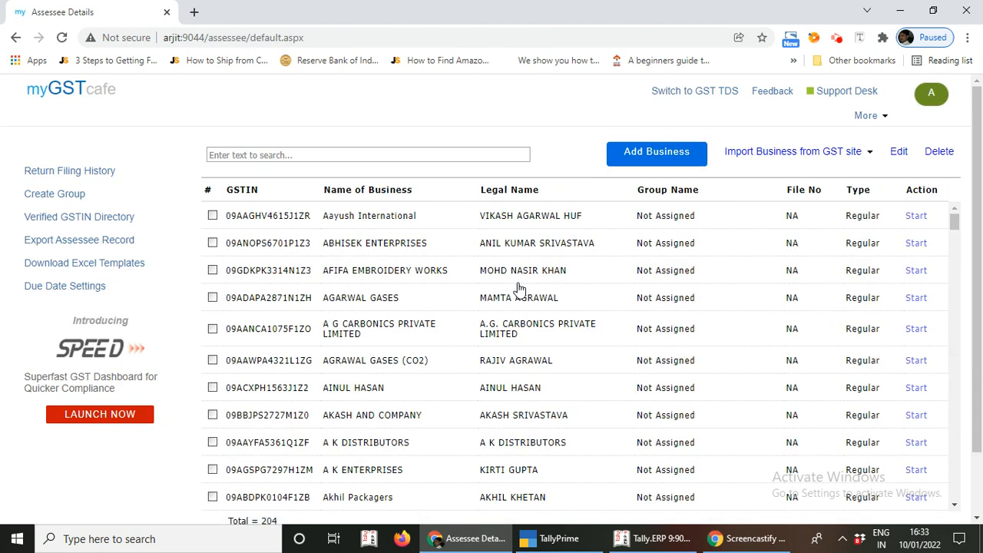
{"action": "left_click", "coordinate": [882, 117]}
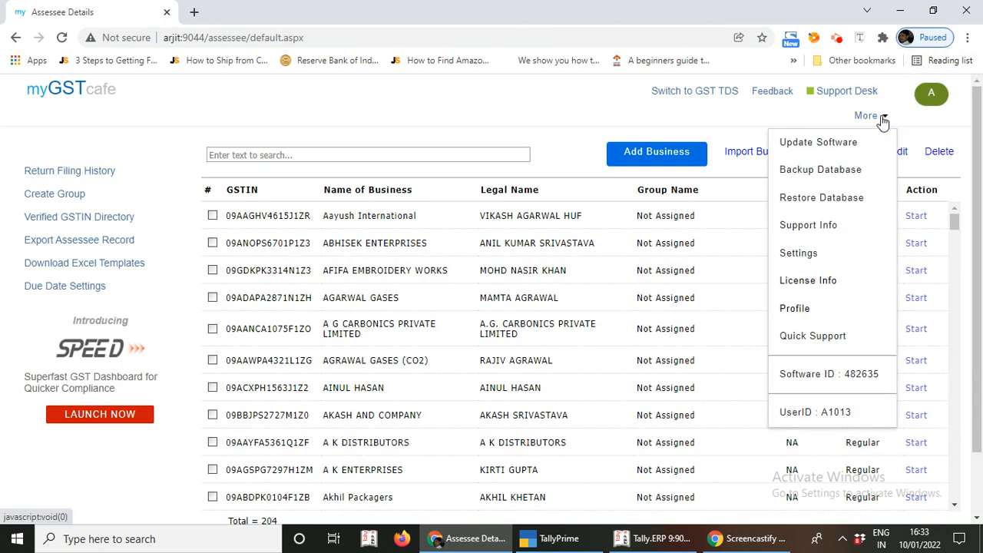
{"action": "left_click", "coordinate": [810, 258]}
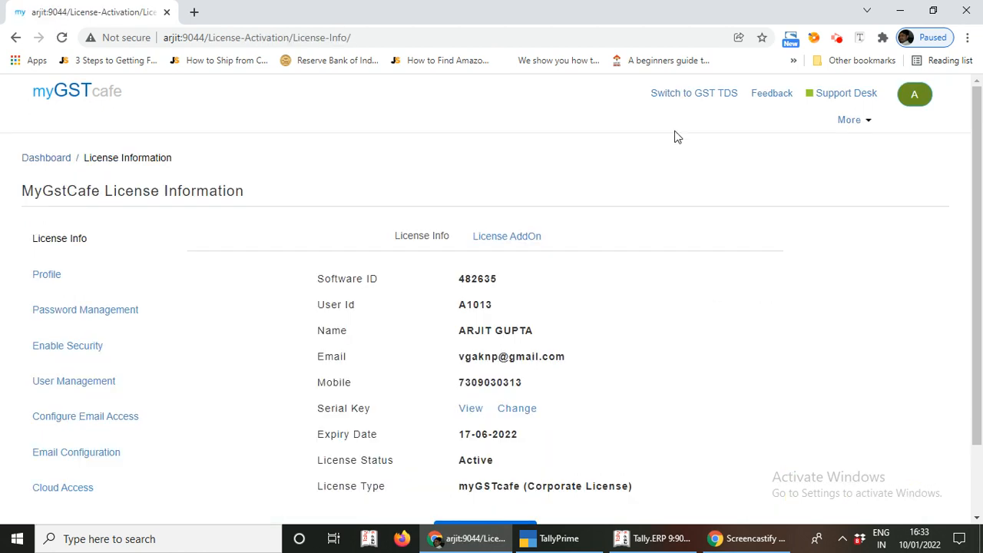
{"action": "scroll", "coordinate": [566, 152], "scroll_direction": "down", "scroll_amount": 2}
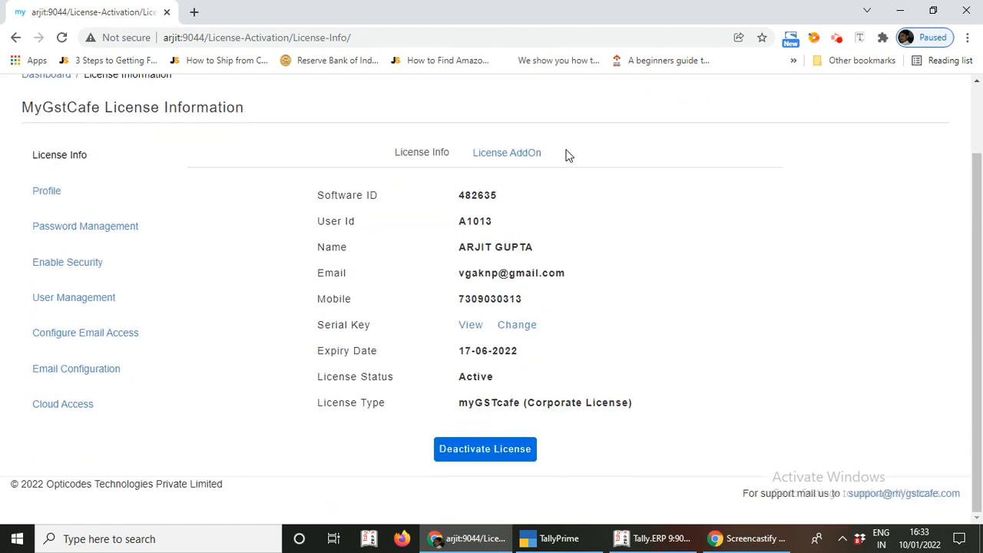
{"action": "left_click", "coordinate": [75, 411]}
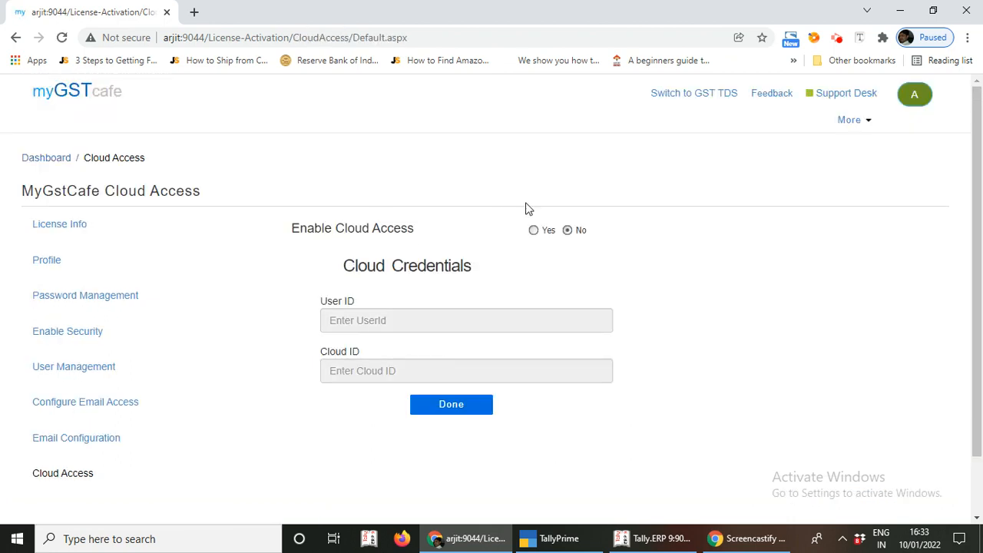
{"action": "left_click", "coordinate": [533, 230]}
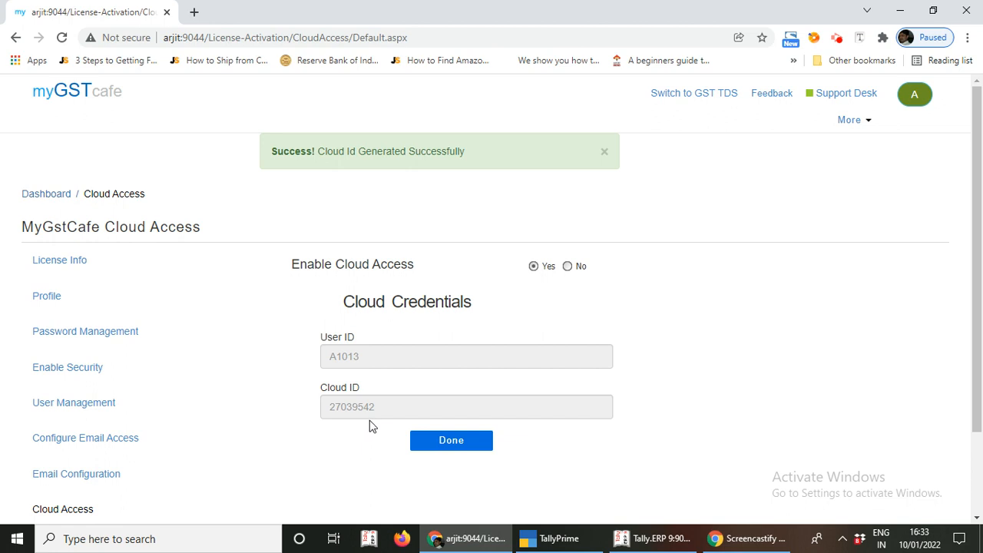
- Launch a new Notepad document through the Run dialog
{"action": "key", "text": "super+r"}
{"action": "type", "text": "notepad"}
{"action": "key", "text": "Return"}
- Transcribe the generated Cloud ID into the note, then return to the myGSTcafe home page
{"action": "type", "text": "27"}
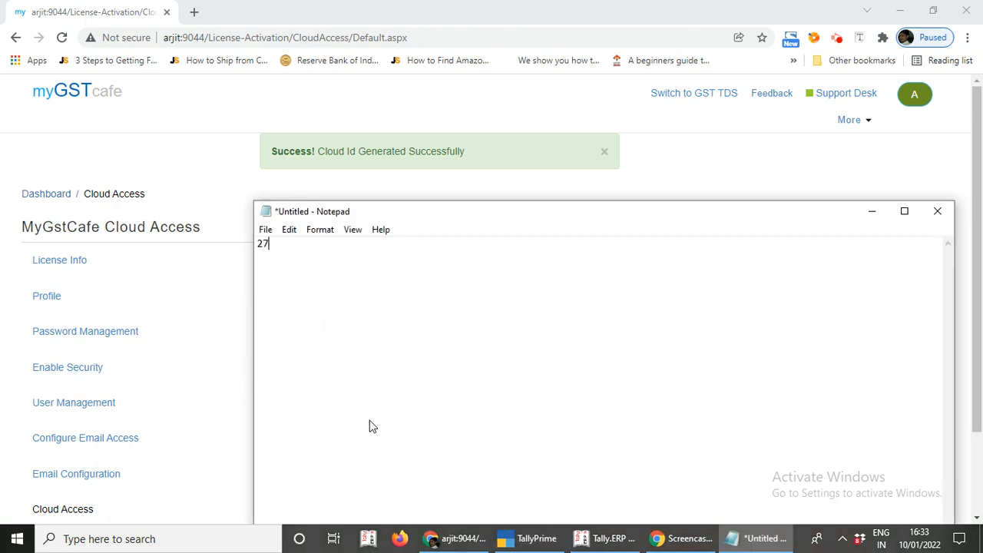
{"action": "left_click", "coordinate": [870, 220]}
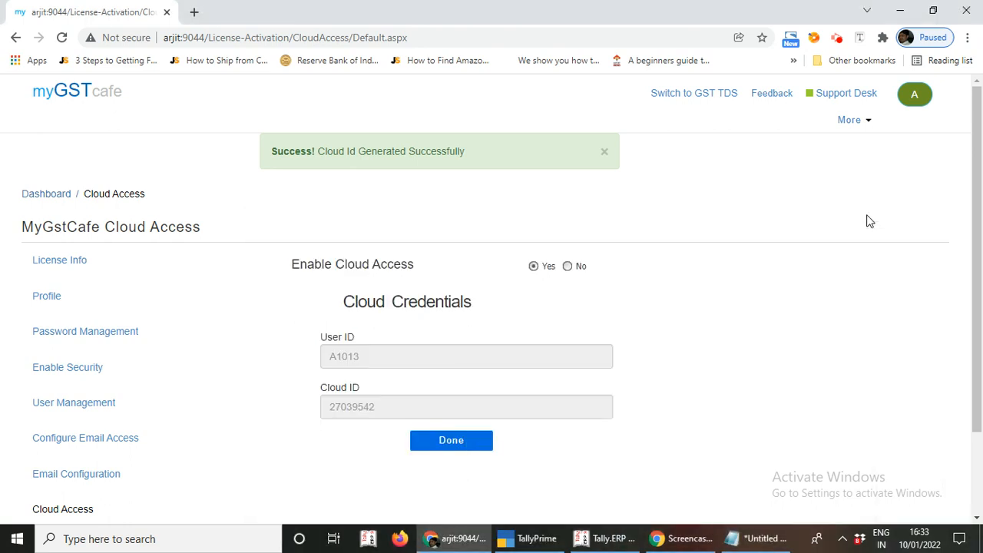
{"action": "left_click", "coordinate": [758, 539]}
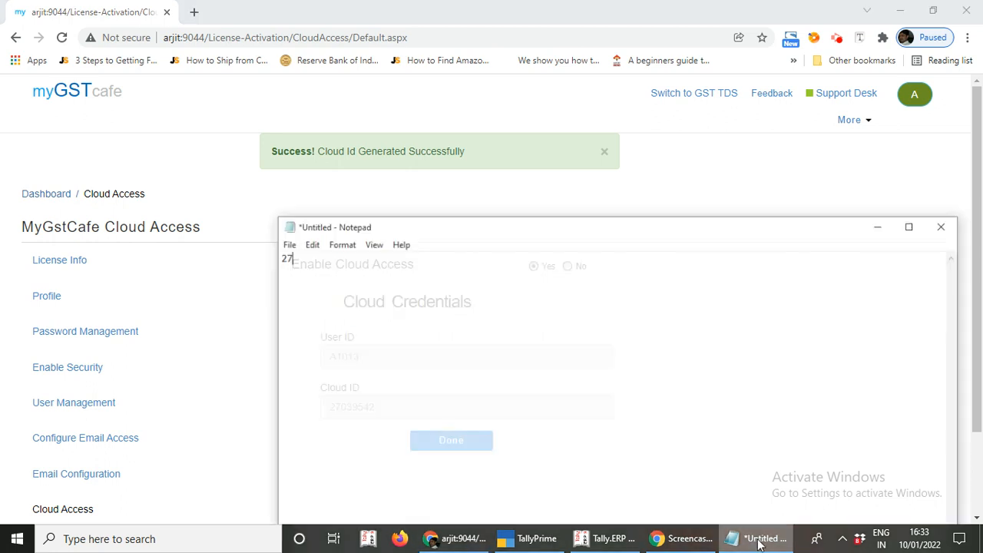
{"action": "type", "text": "039"}
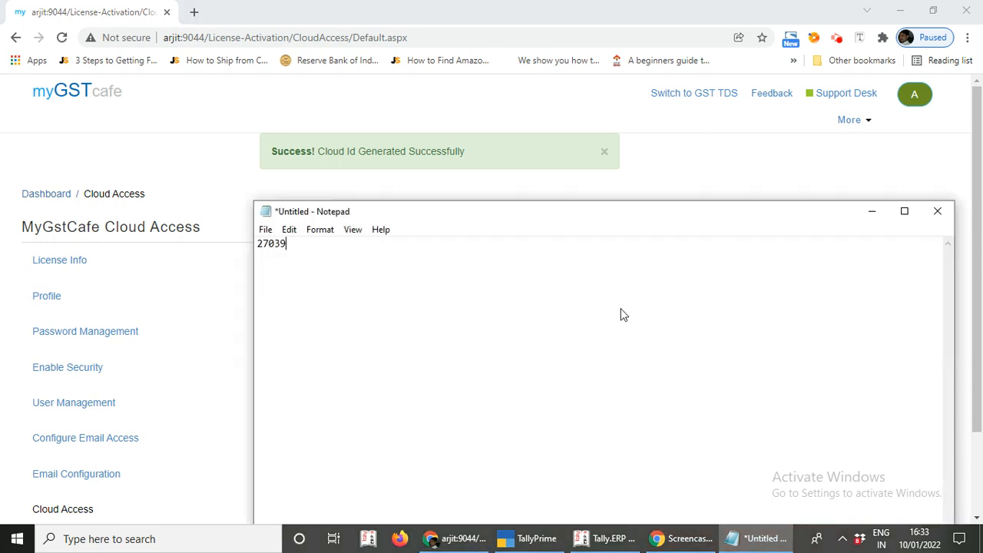
{"action": "left_click", "coordinate": [760, 540]}
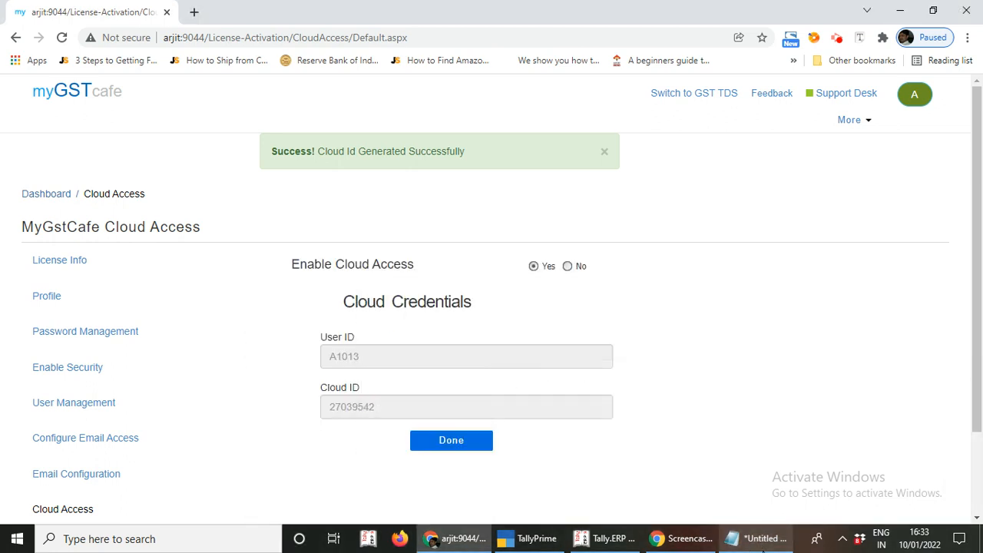
{"action": "left_click", "coordinate": [761, 540]}
{"action": "type", "text": "542"}
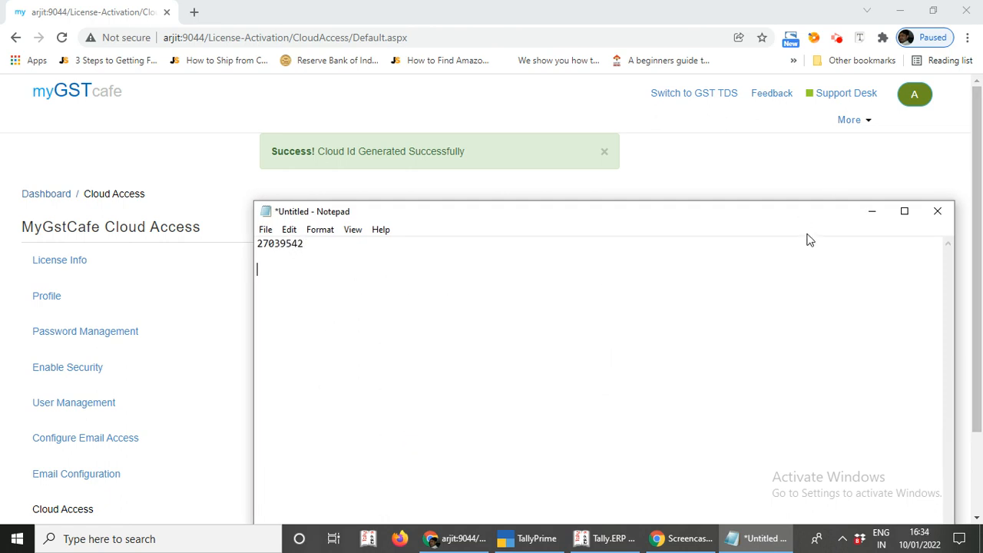
{"action": "left_click", "coordinate": [873, 212]}
{"action": "left_click", "coordinate": [86, 104]}
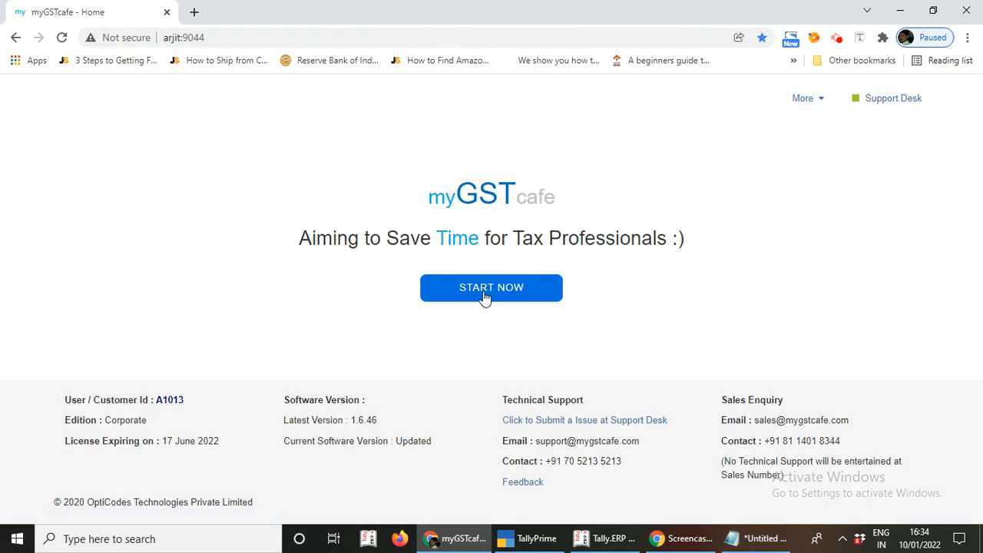
- Search the client list for 'anan' and open the ANANDESHWAR & SONS workspace
{"action": "left_click", "coordinate": [484, 297]}
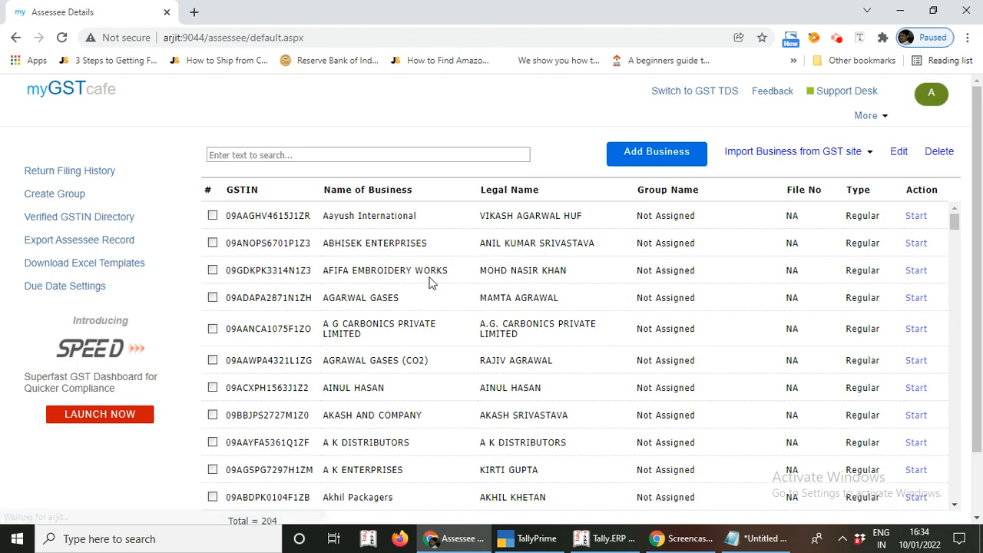
{"action": "left_click", "coordinate": [326, 153]}
{"action": "type", "text": "a"}
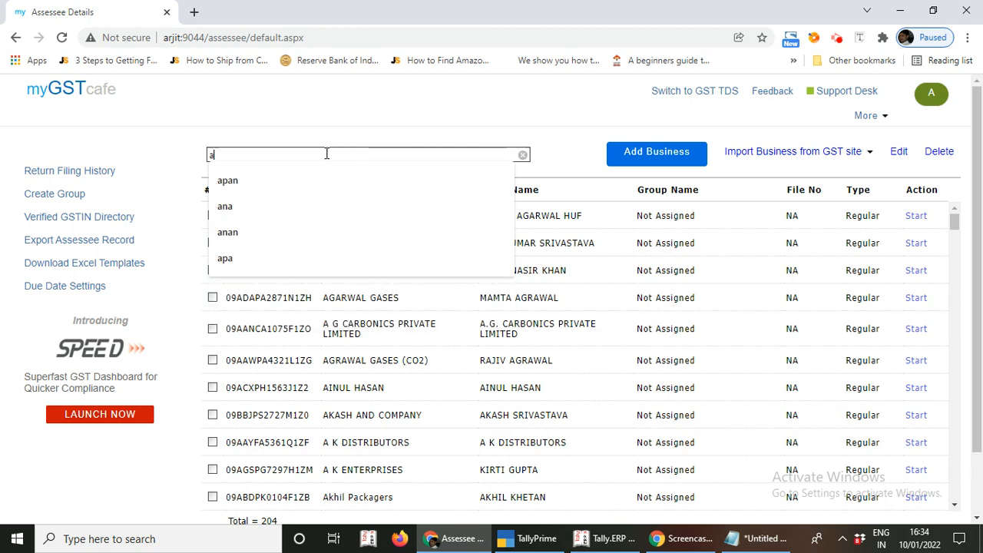
{"action": "type", "text": "nan"}
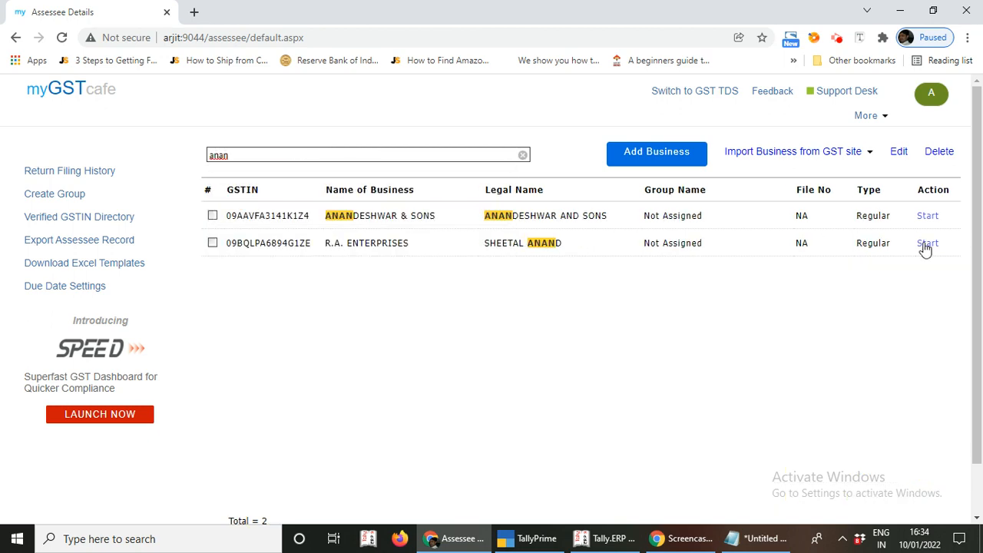
{"action": "left_click", "coordinate": [931, 217]}
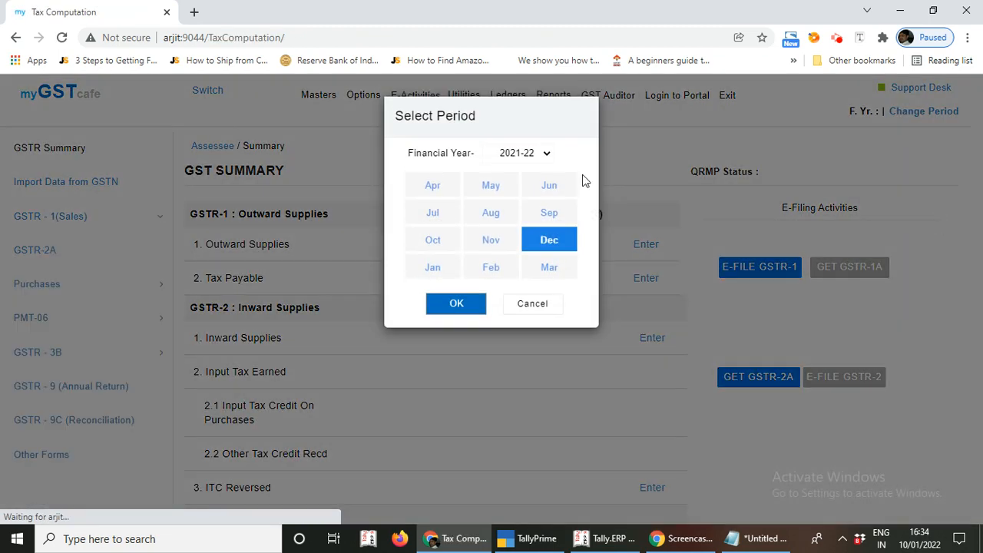
- Select the return period June of financial year 2018-19
{"action": "left_click", "coordinate": [536, 151]}
{"action": "left_click", "coordinate": [533, 180]}
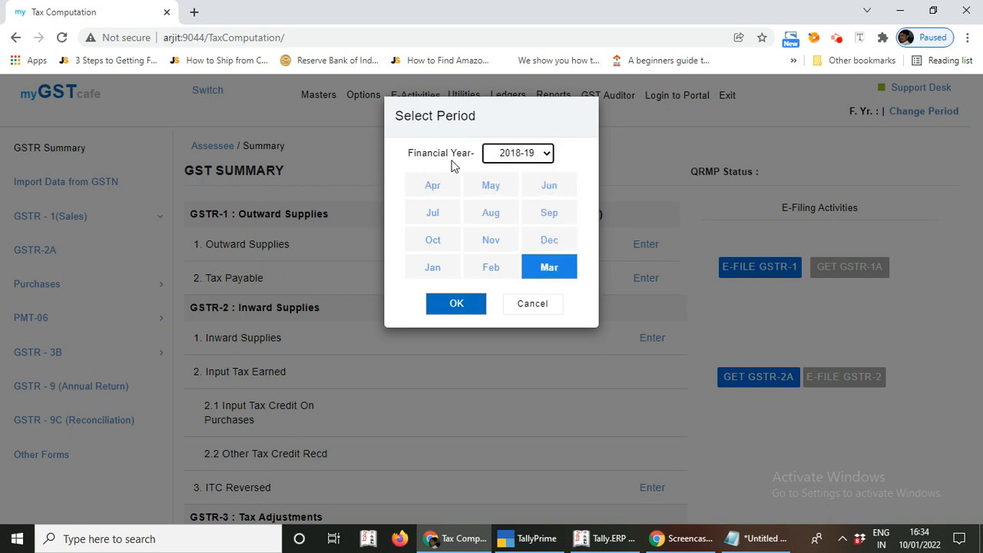
{"action": "left_click", "coordinate": [549, 189]}
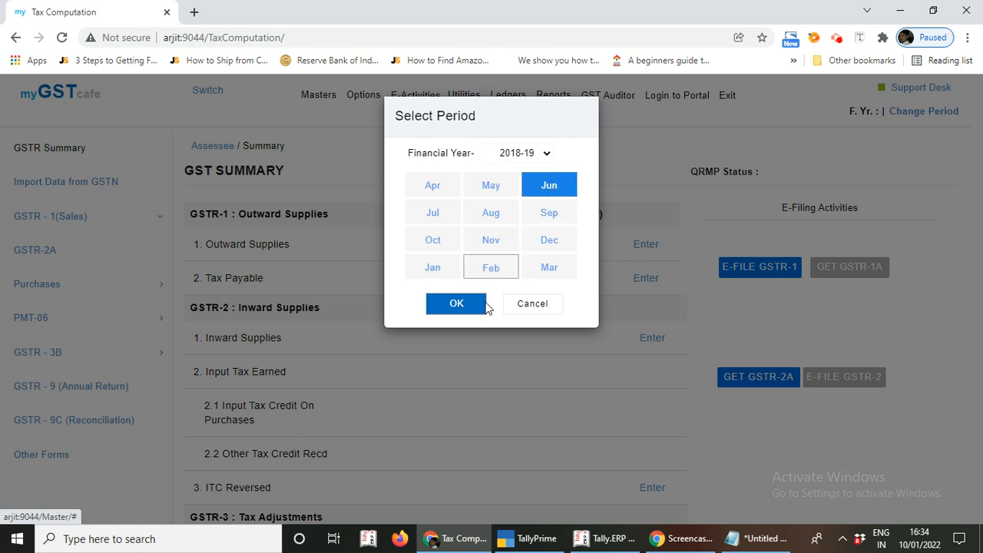
{"action": "left_click", "coordinate": [456, 311]}
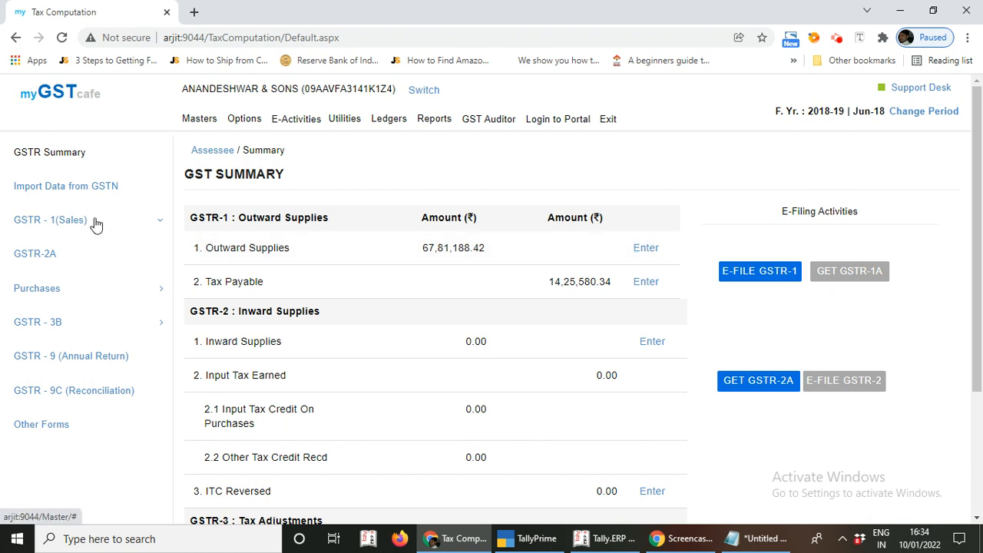
- From GSTR-1 Sales, download the Tally ERP-9 connector, overwriting the existing copy
{"action": "left_click", "coordinate": [69, 220]}
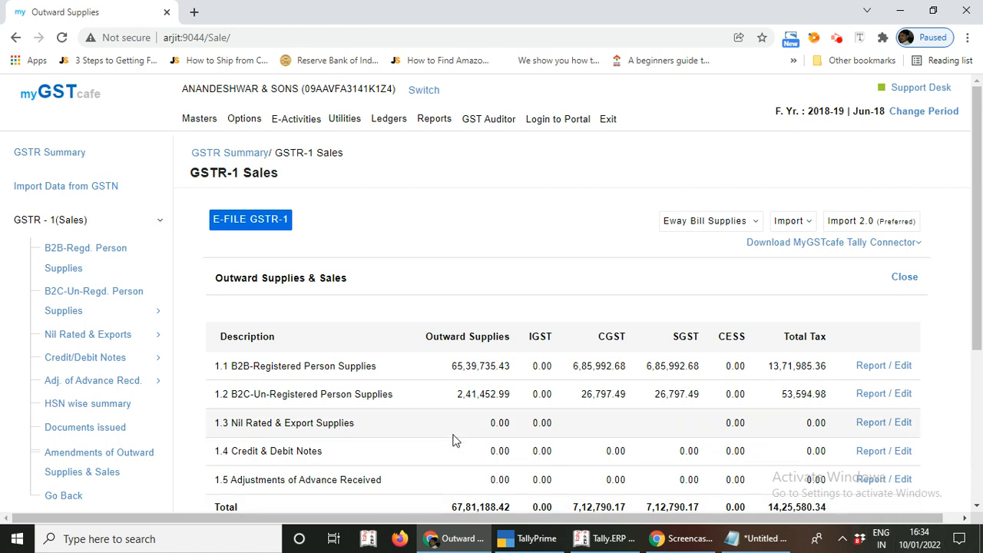
{"action": "left_click", "coordinate": [785, 246]}
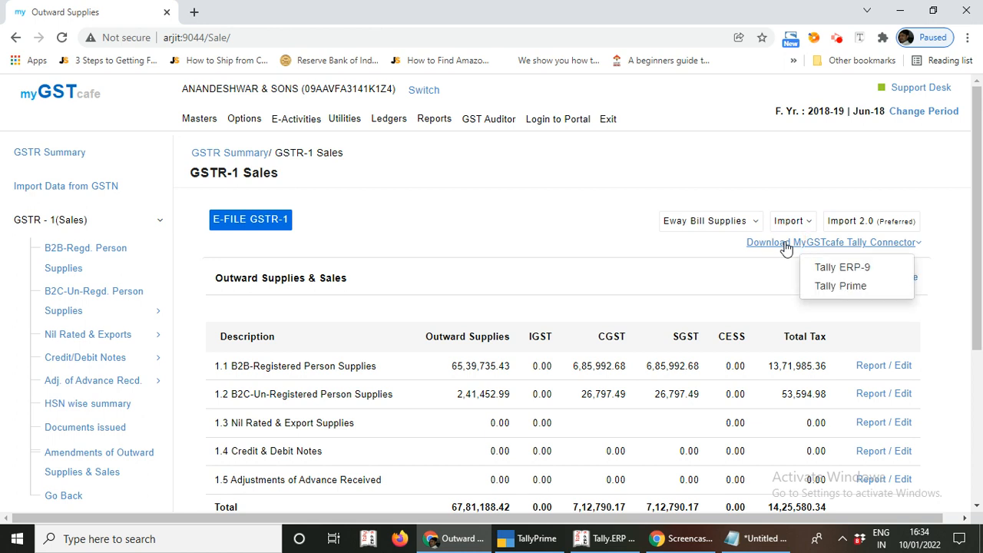
{"action": "left_click", "coordinate": [845, 273]}
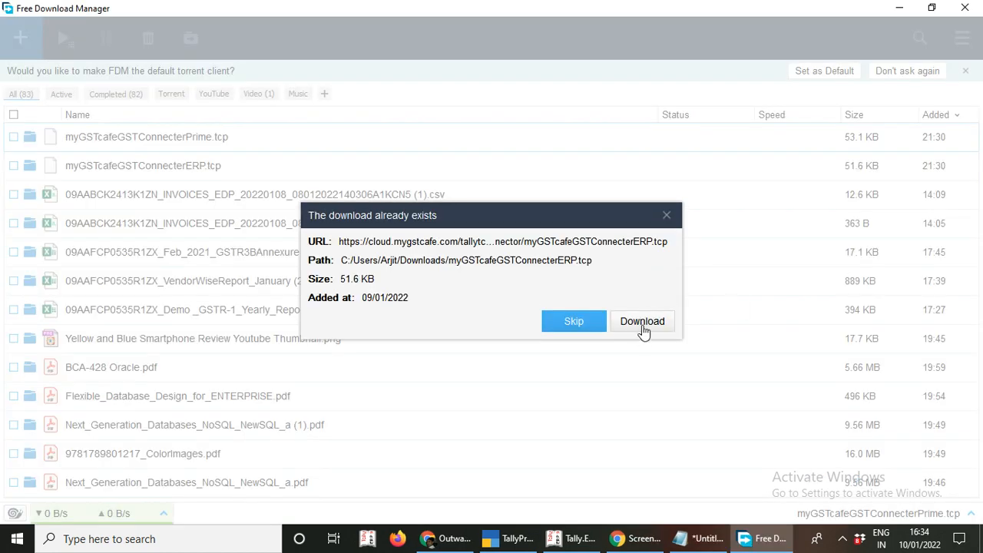
{"action": "left_click", "coordinate": [643, 323]}
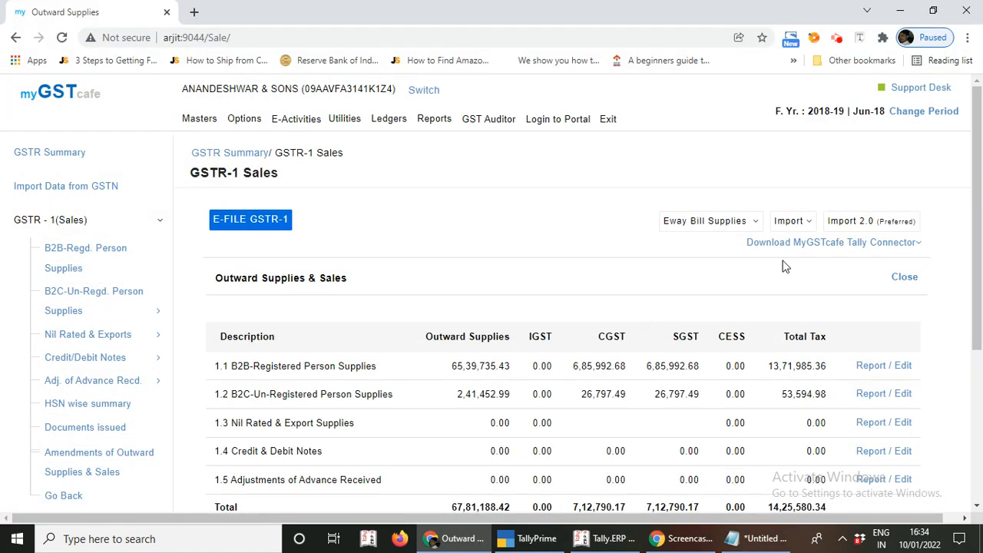
- Download the TallyPrime connector file as well
{"action": "left_click", "coordinate": [853, 243]}
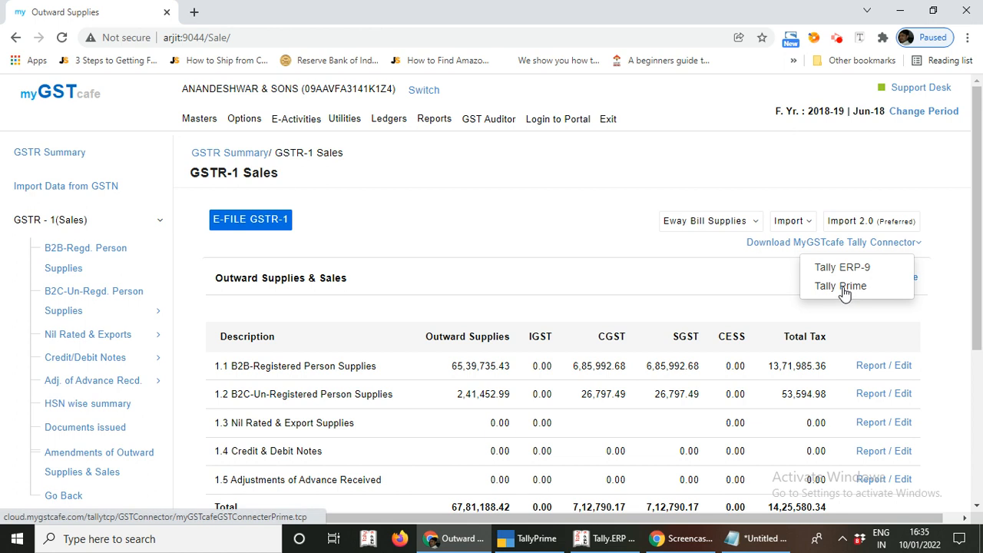
{"action": "left_click", "coordinate": [843, 286]}
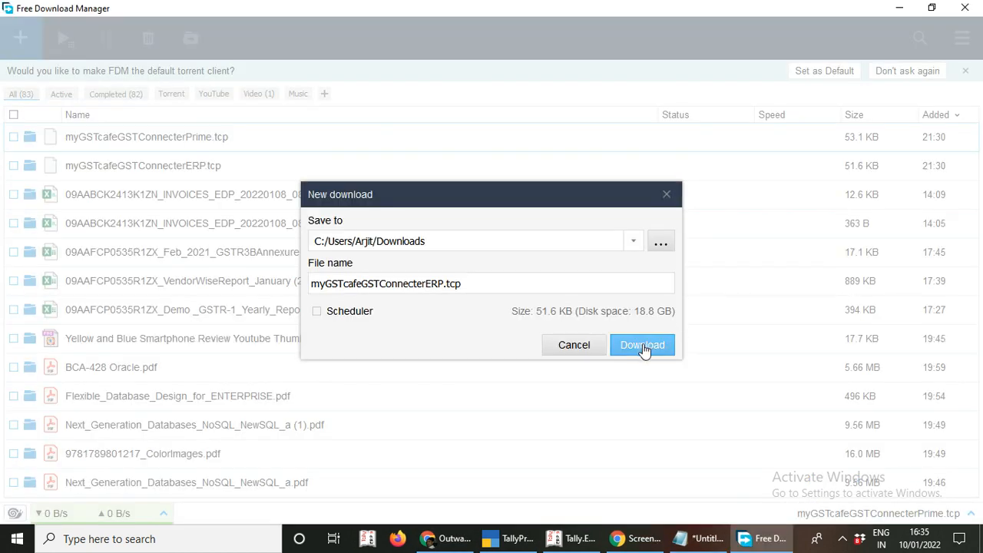
{"action": "left_click", "coordinate": [644, 347]}
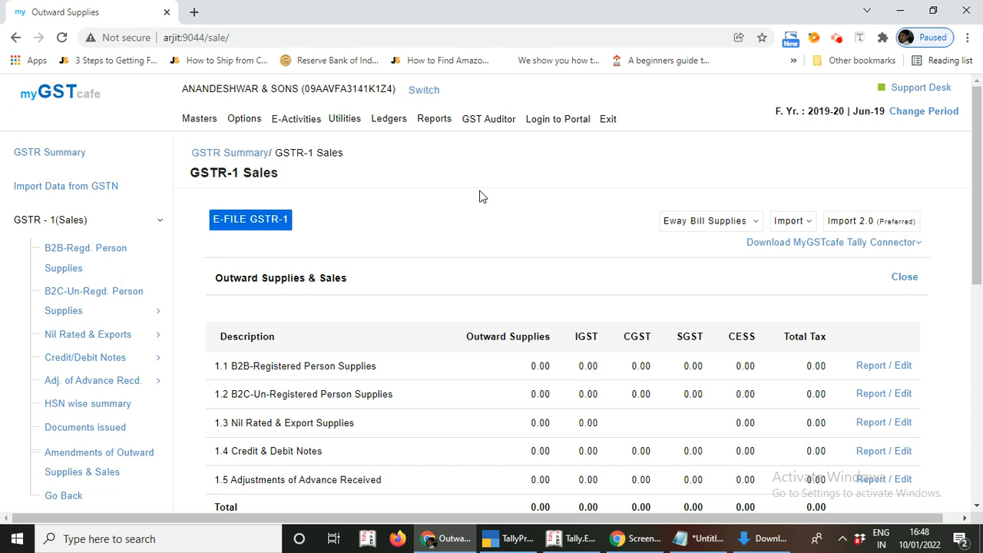
- Select and copy myGSTcafeGSTConnecterERP.tcp in the downloads folder
{"action": "left_click", "coordinate": [772, 542]}
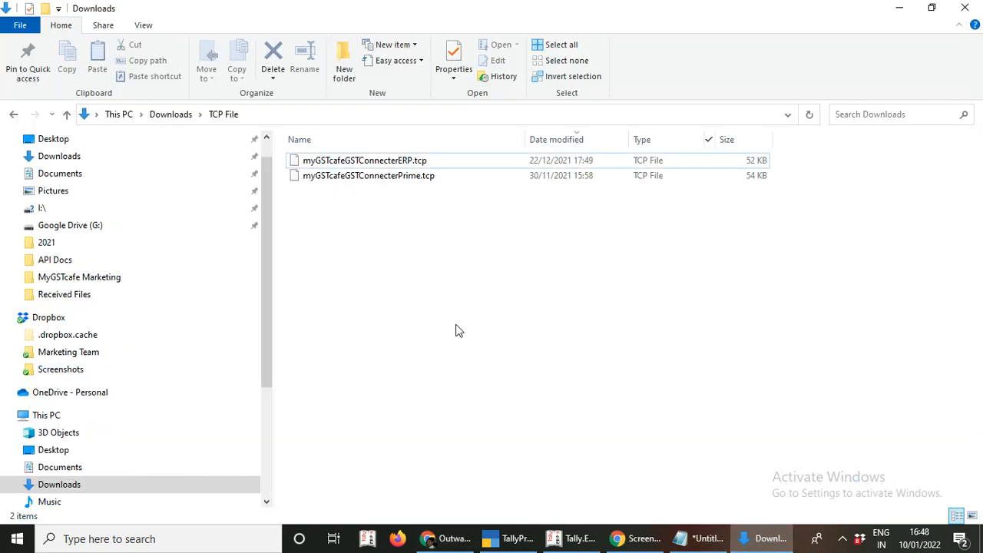
{"action": "left_click", "coordinate": [377, 163]}
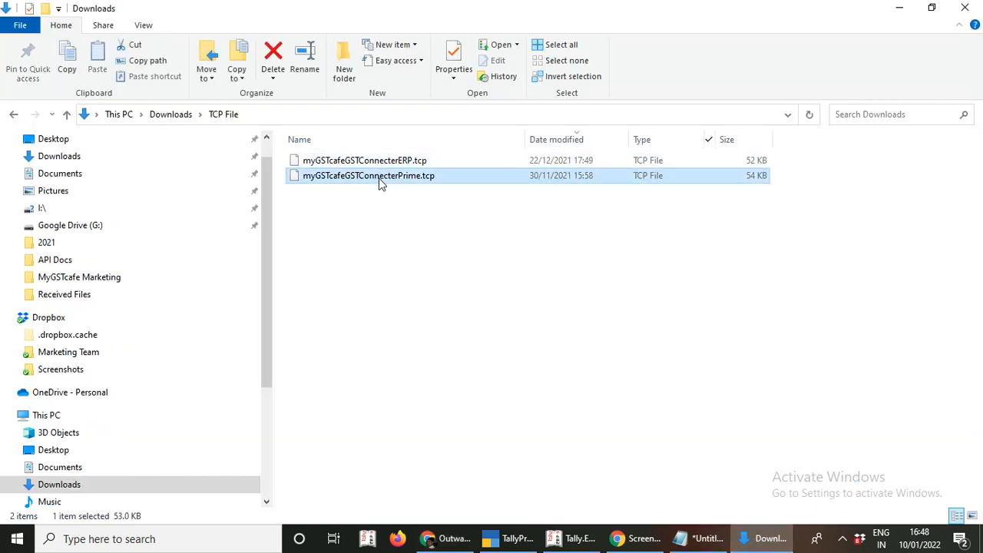
{"action": "left_click", "coordinate": [389, 175]}
{"action": "left_click", "coordinate": [396, 163]}
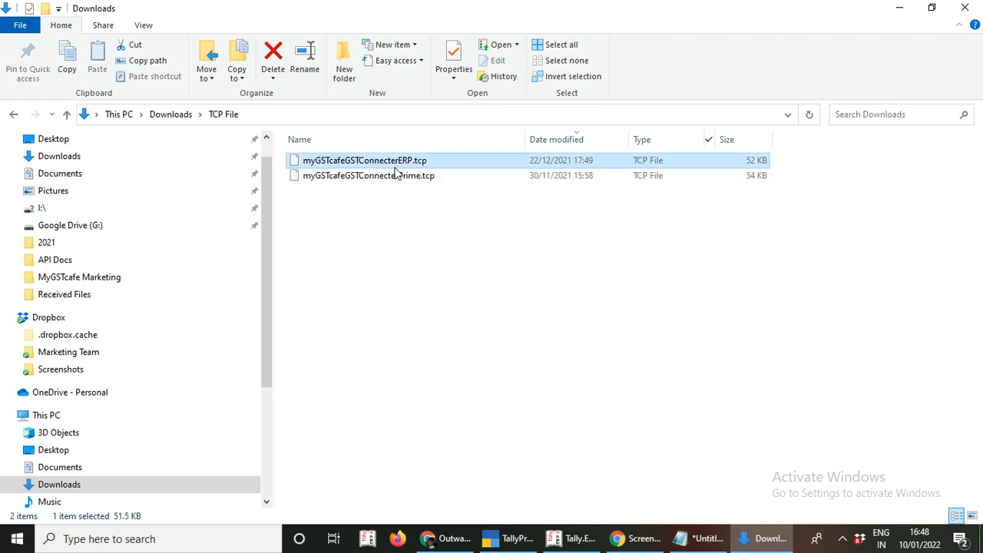
{"action": "left_click", "coordinate": [397, 178]}
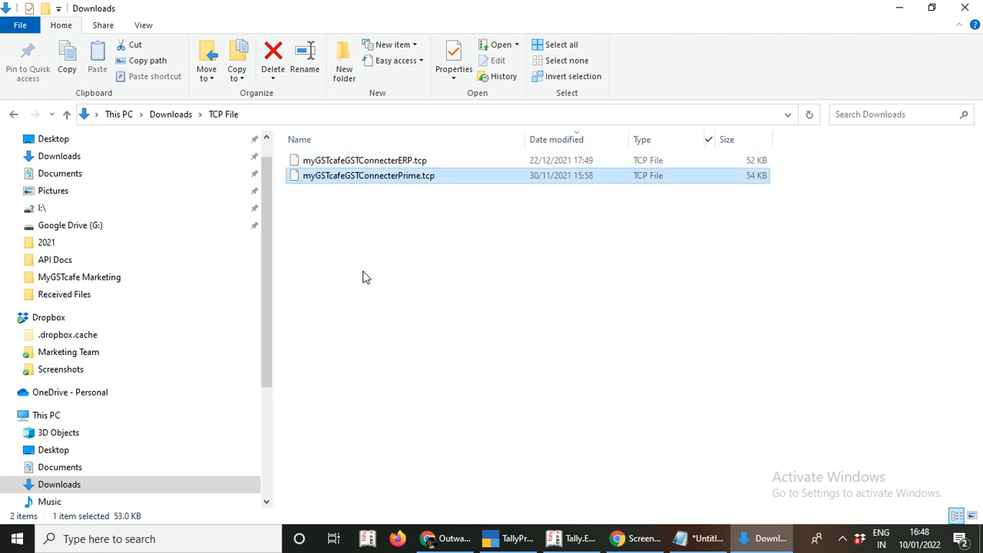
{"action": "left_click", "coordinate": [384, 166]}
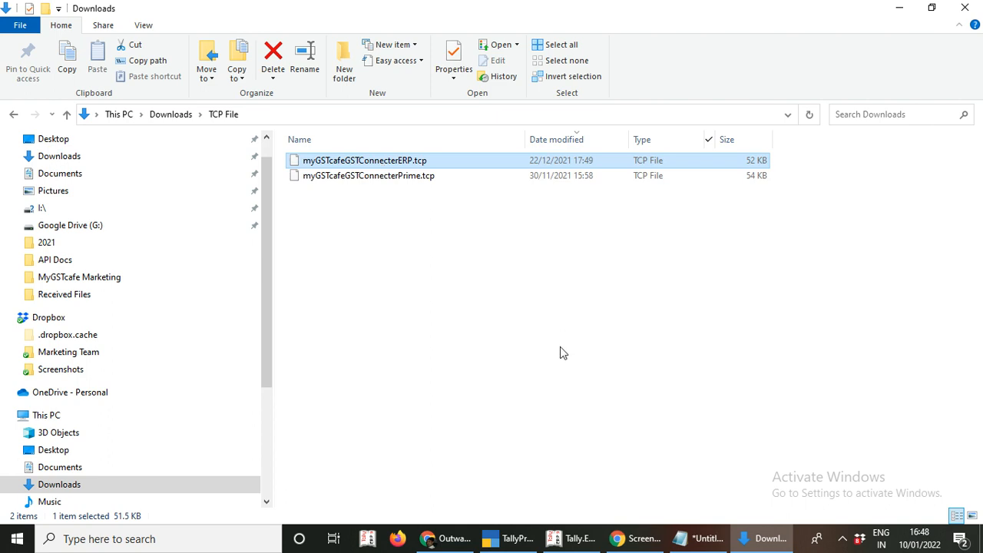
{"action": "key", "text": "ctrl+c"}
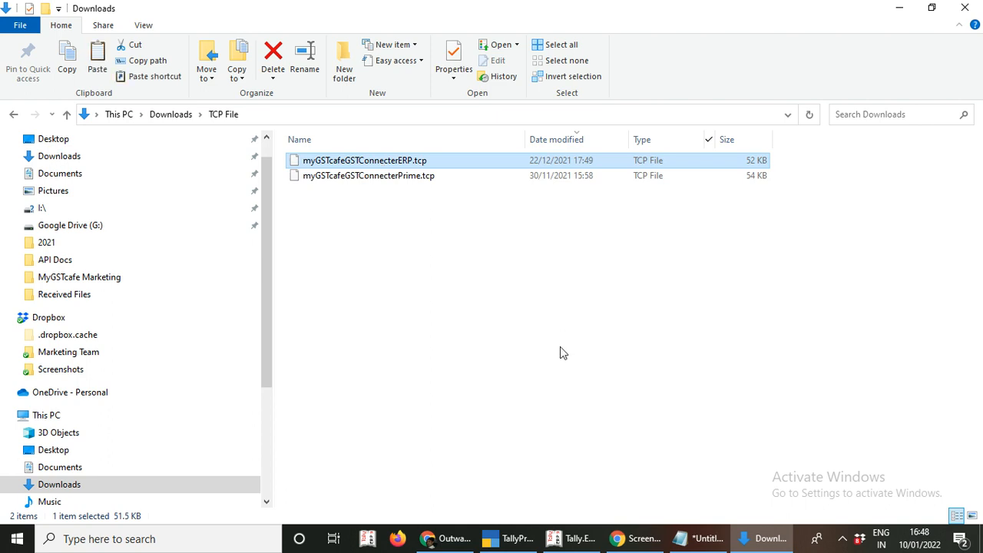
- Paste the ERP connector file into Local Disk (D:)
{"action": "scroll", "coordinate": [175, 257], "scroll_direction": "up", "scroll_amount": 1}
{"action": "scroll", "coordinate": [175, 257], "scroll_direction": "down", "scroll_amount": 3}
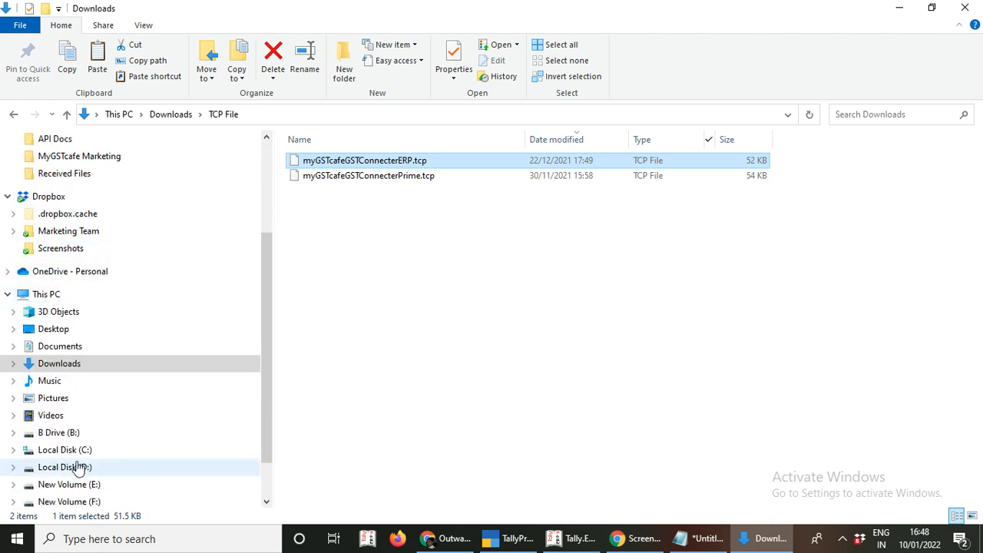
{"action": "left_click", "coordinate": [77, 466]}
{"action": "right_click", "coordinate": [351, 401]}
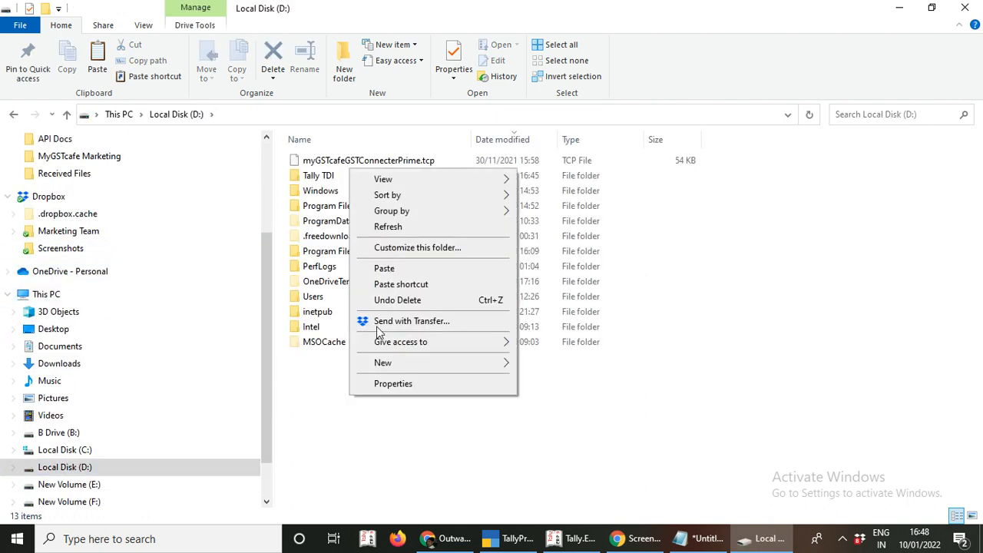
{"action": "left_click", "coordinate": [401, 266]}
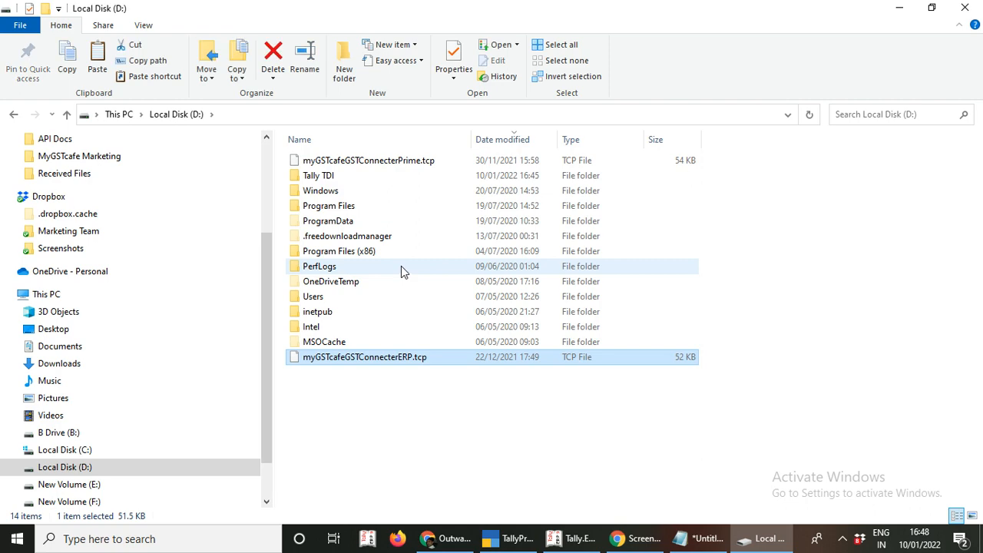
- Open Product & Features and Manage Local TDL in Tally.ERP 9, reaching the preload file list
{"action": "left_click", "coordinate": [573, 542]}
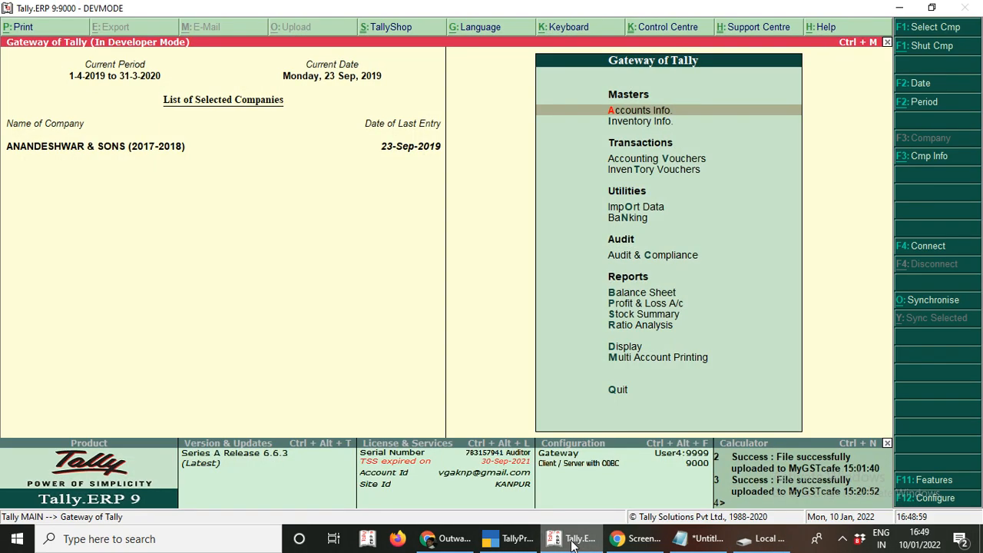
{"action": "left_click", "coordinate": [939, 499]}
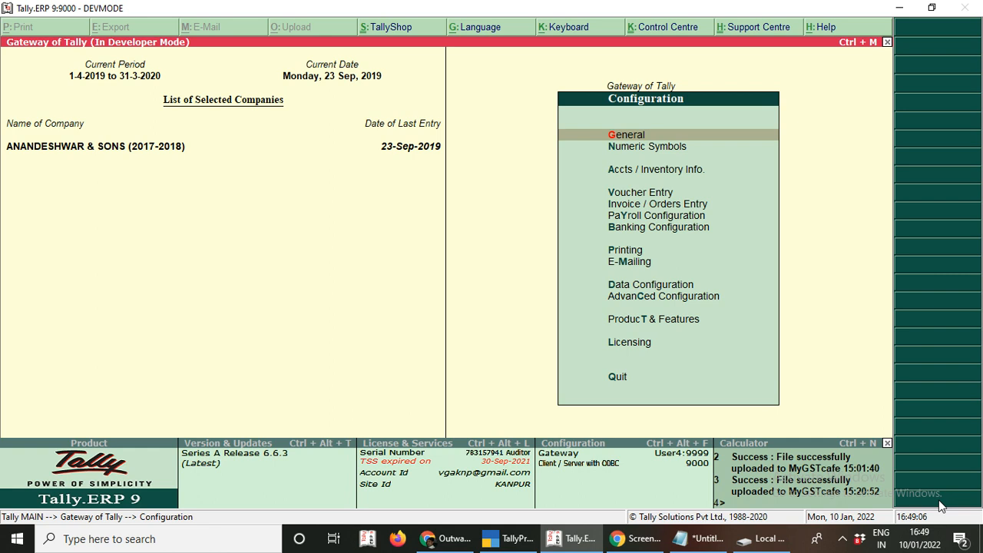
{"action": "key", "text": "Down"}
{"action": "key", "text": "Down"}
{"action": "key", "text": "Down"}
{"action": "key", "text": "Down"}
{"action": "key", "text": "Down"}
{"action": "key", "text": "Down"}
{"action": "key", "text": "Down"}
{"action": "key", "text": "Down"}
{"action": "key", "text": "Down"}
{"action": "key", "text": "Down"}
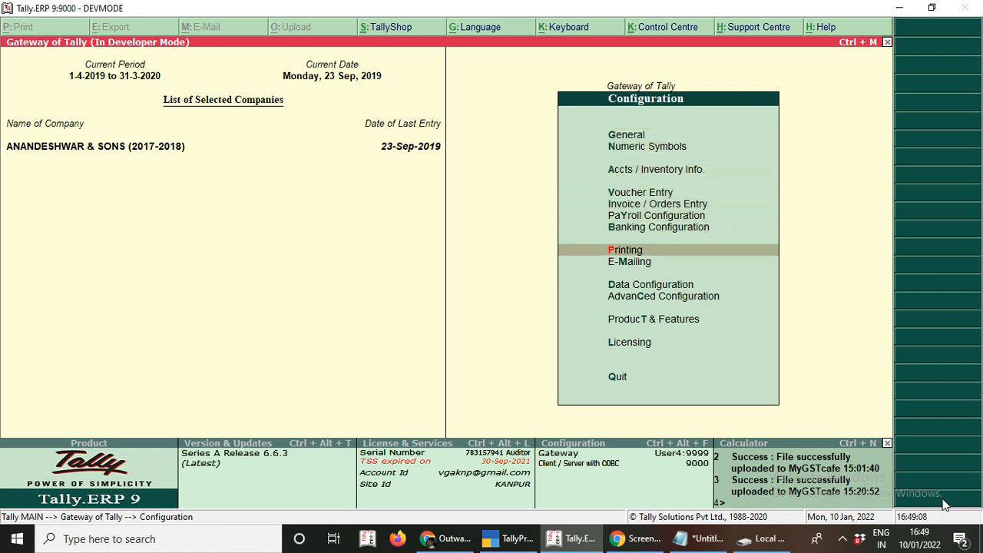
{"action": "key", "text": "Down"}
{"action": "key", "text": "Return"}
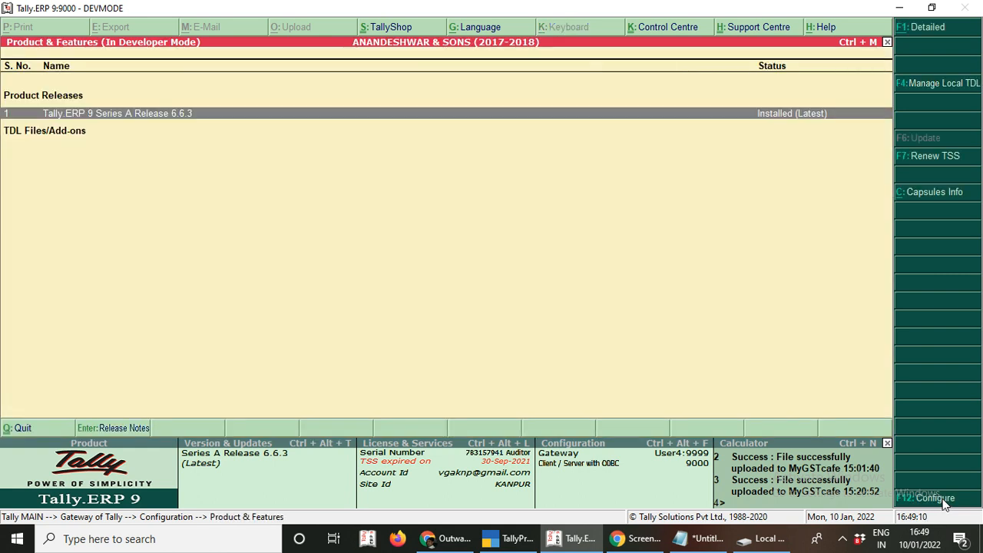
{"action": "left_click", "coordinate": [942, 84]}
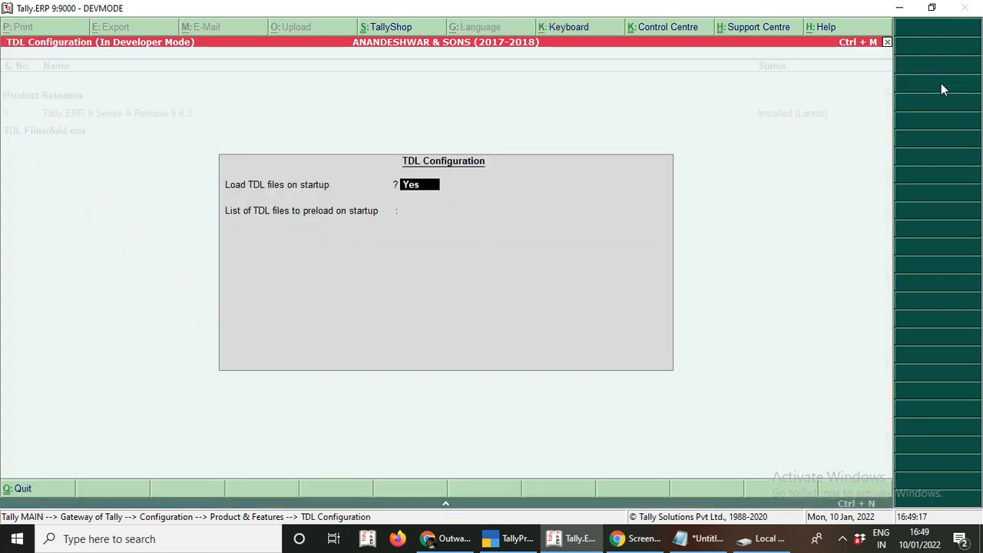
{"action": "key", "text": "Return"}
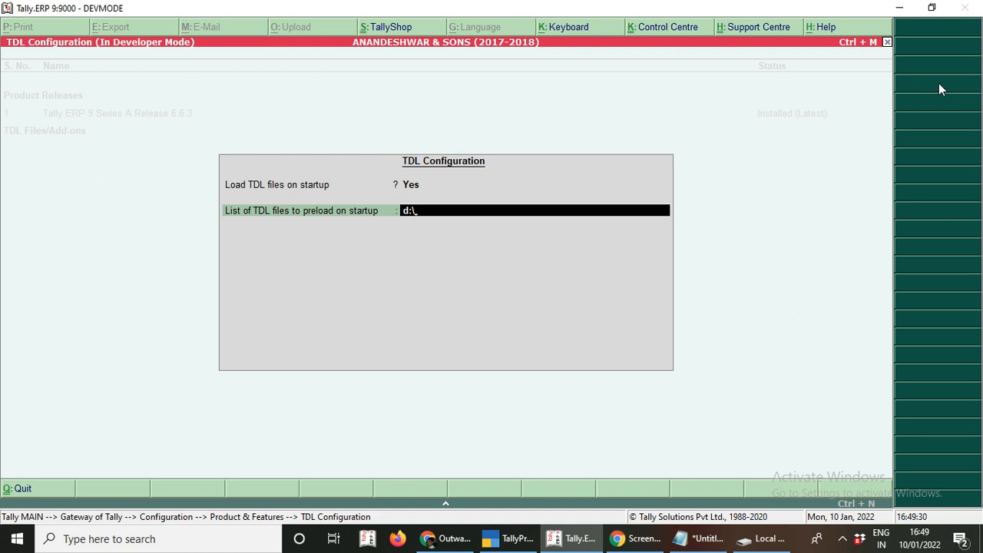
- Enter rename mode on myGSTcafeGSTConnecterERP.tcp in D: and cancel, keeping its name
{"action": "left_click", "coordinate": [766, 540]}
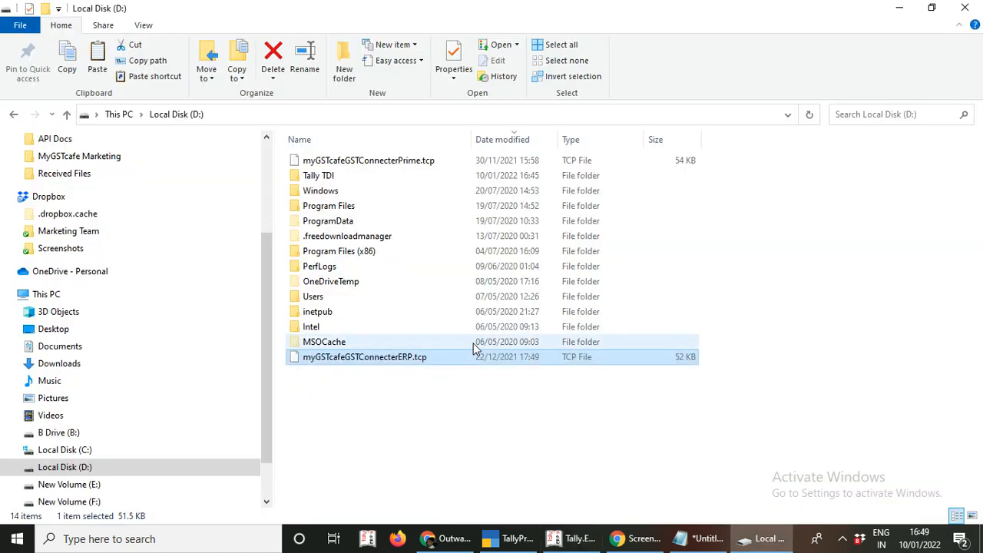
{"action": "key", "text": "F2"}
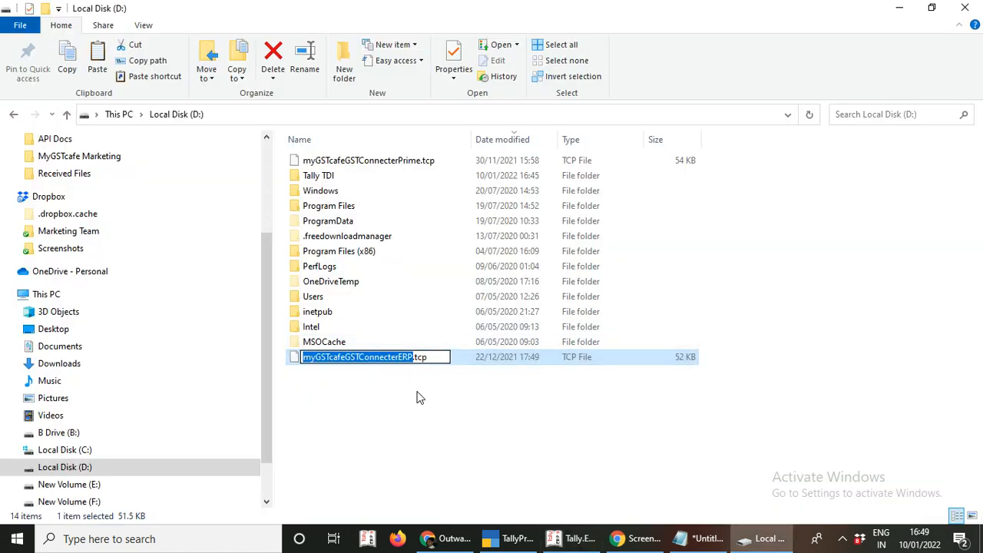
{"action": "key", "text": "Escape"}
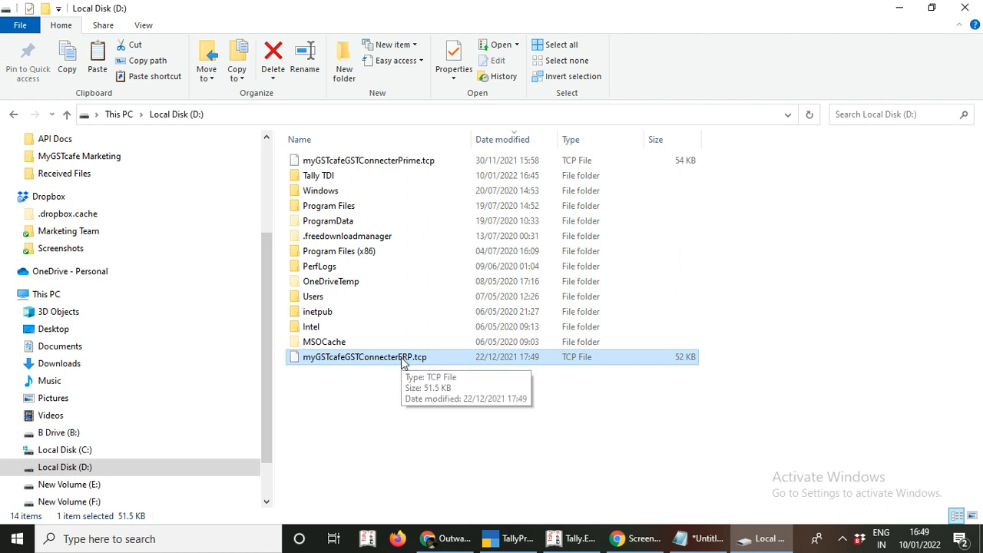
{"action": "double_click", "coordinate": [400, 358]}
{"action": "right_click", "coordinate": [401, 358]}
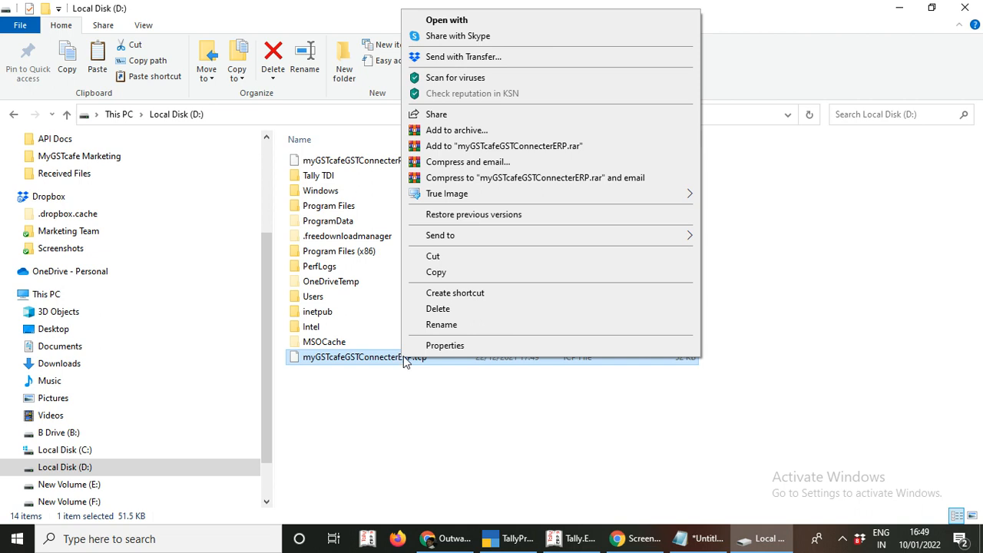
{"action": "left_click", "coordinate": [431, 326]}
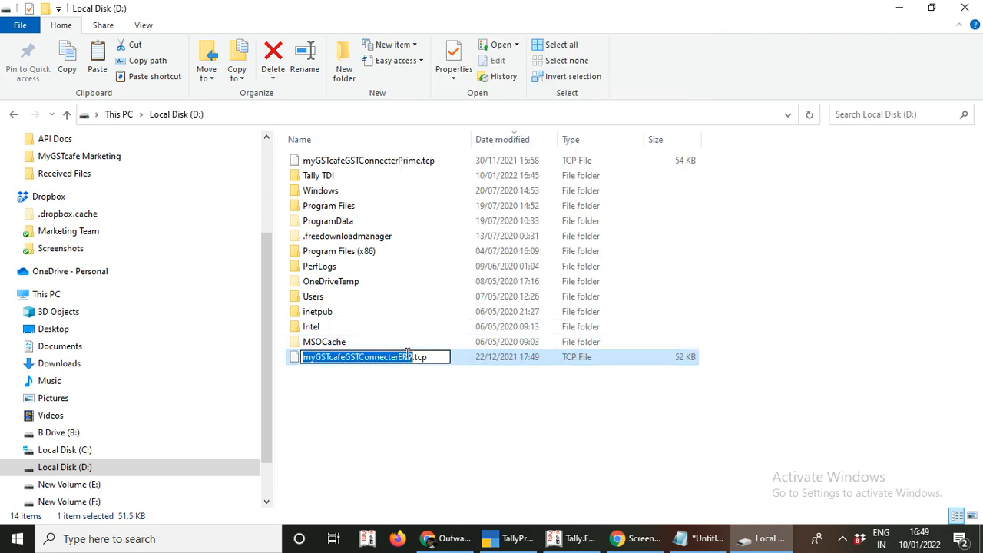
{"action": "left_click", "coordinate": [312, 358]}
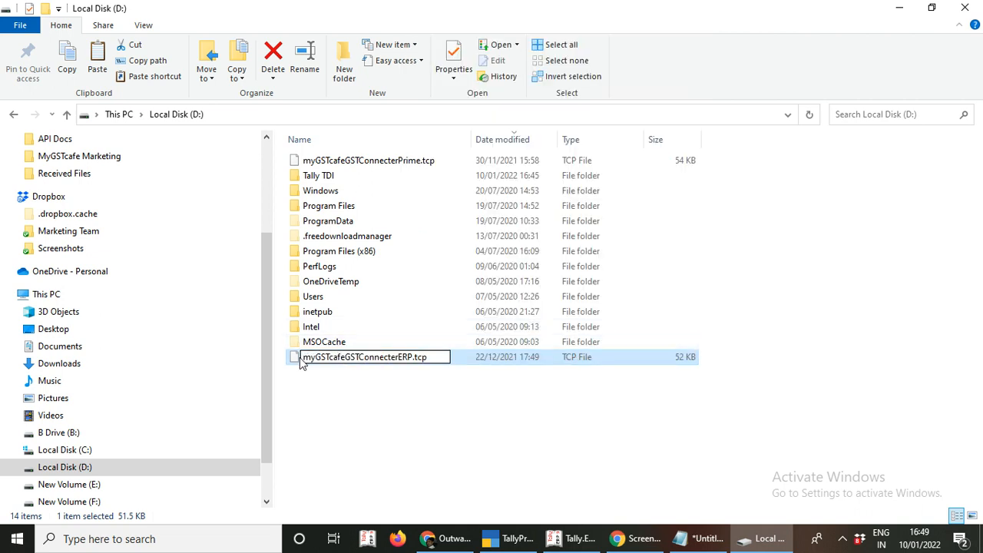
{"action": "key", "text": "Return"}
- Select and copy the full name myGSTcafeGSTConnecterERP.tcp without renaming the file
{"action": "right_click", "coordinate": [312, 361]}
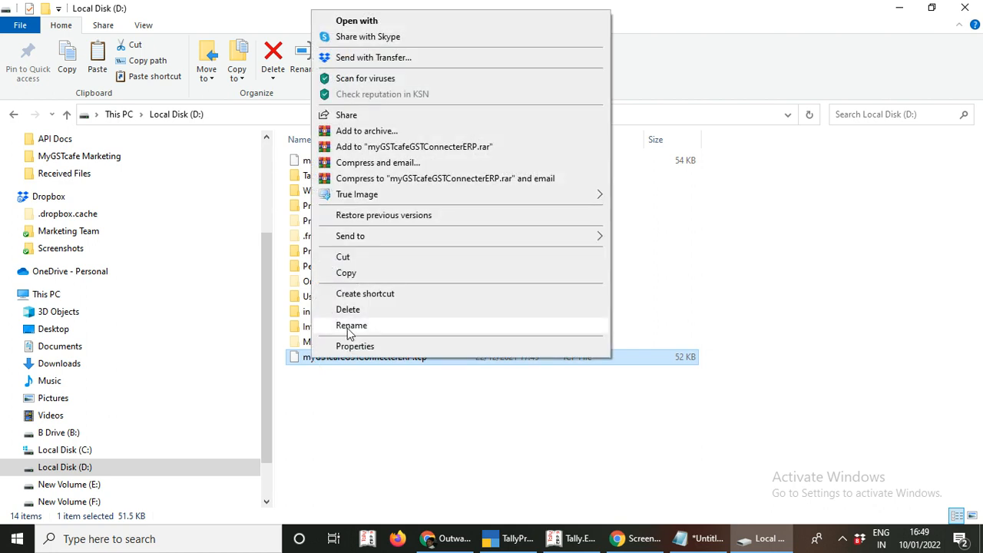
{"action": "left_click", "coordinate": [319, 328]}
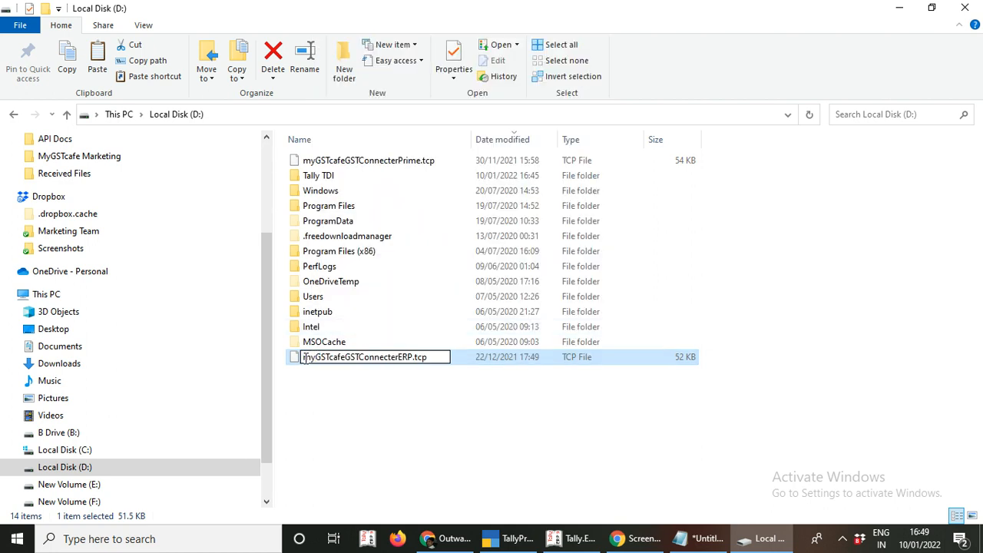
{"action": "left_click_drag", "start_coordinate": [301, 358], "coordinate": [457, 370]}
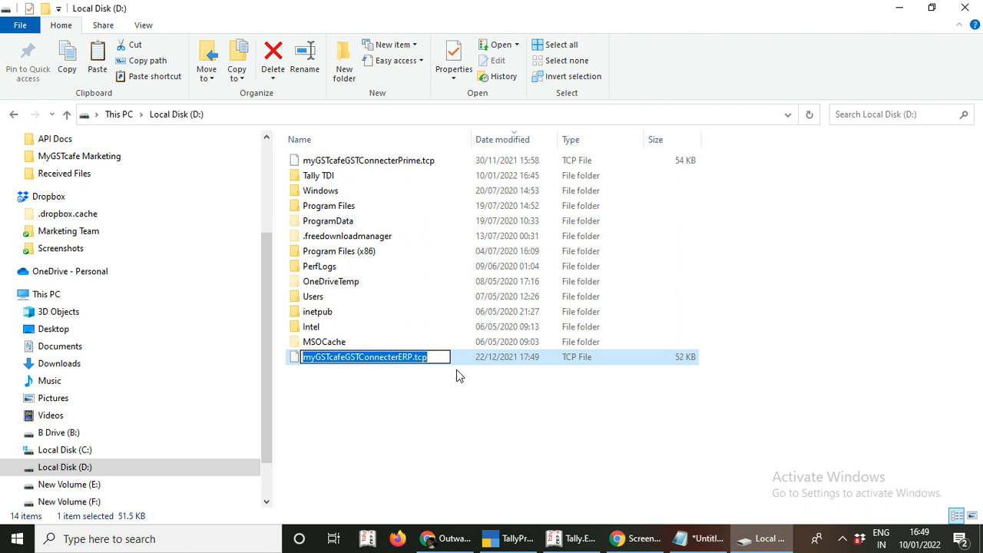
{"action": "key", "text": "ctrl+c"}
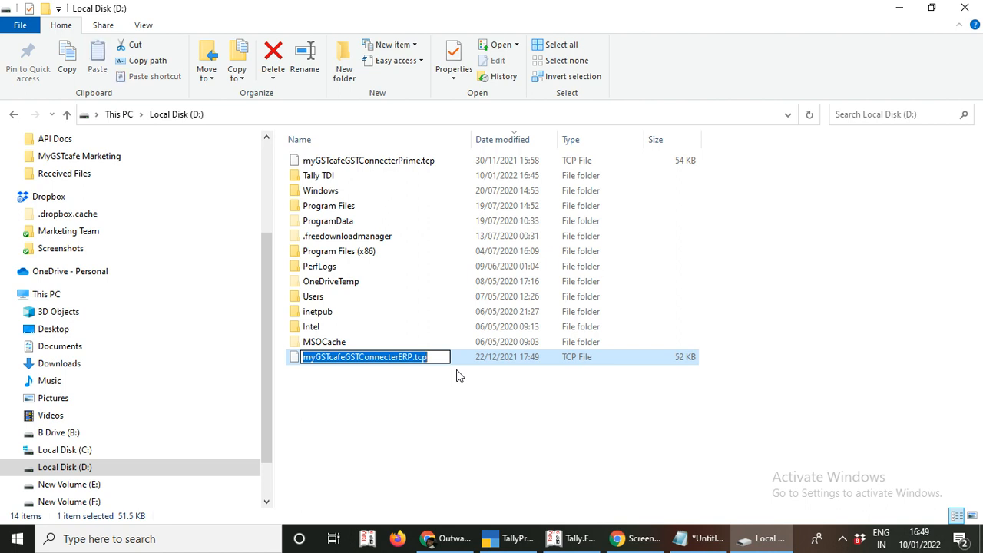
{"action": "left_click", "coordinate": [461, 383]}
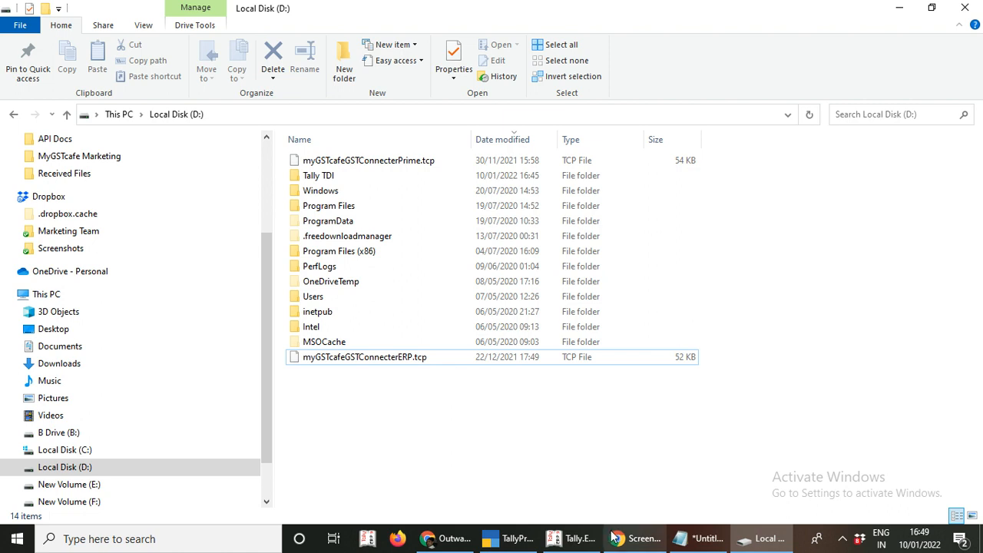
- Add d:\myGSTcafeGSTConnecterERP.tcp to the preload list and select the MyGSTcafe GST Connector 10 entry
{"action": "left_click", "coordinate": [554, 539]}
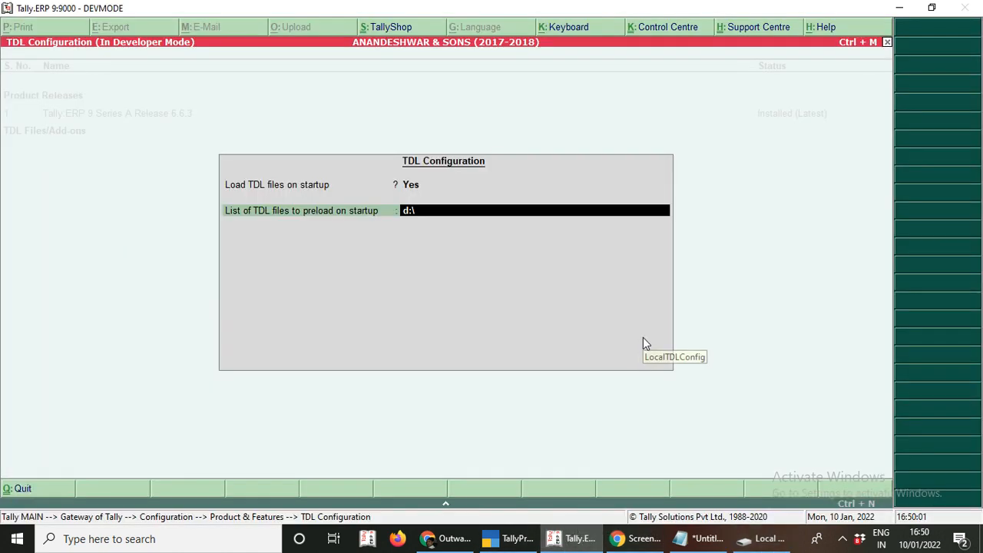
{"action": "key", "text": "ctrl+alt+v"}
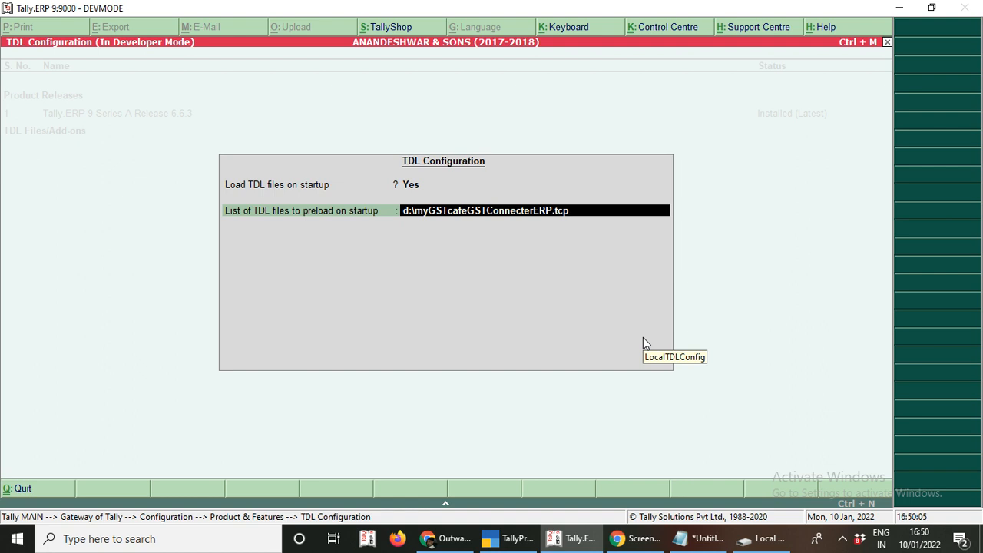
{"action": "key", "text": "Return"}
{"action": "key", "text": "Return"}
{"action": "key", "text": "Return"}
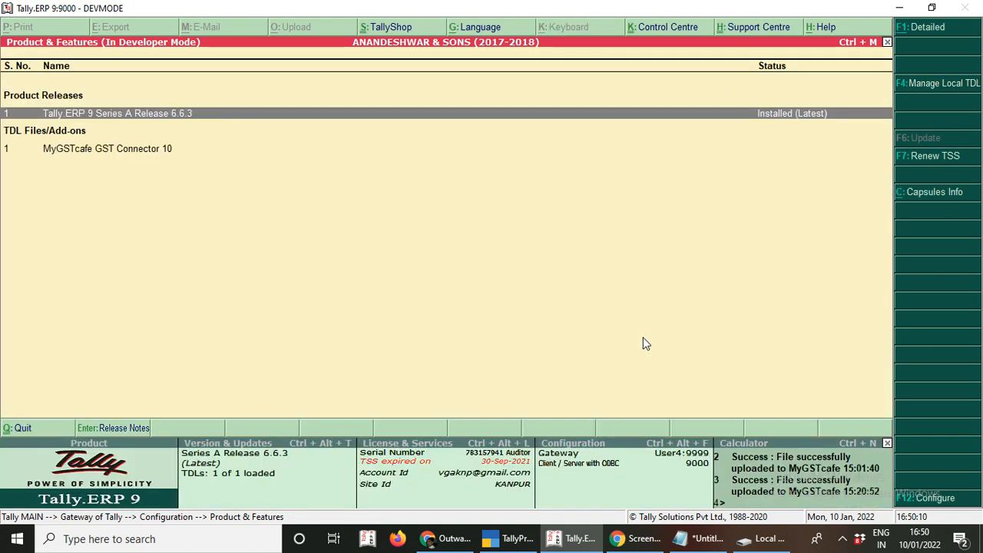
{"action": "left_click", "coordinate": [71, 153]}
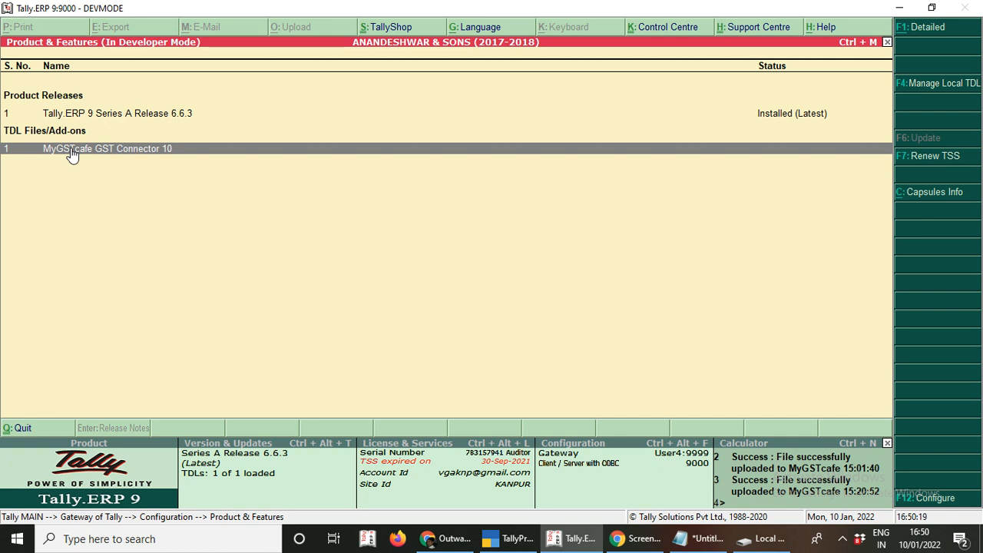
- Keep Plugin Active at Yes in F11 Add-On Features for ANANDESHWAR & SONS, then return to Gateway
{"action": "key", "text": "Escape"}
{"action": "key", "text": "Escape"}
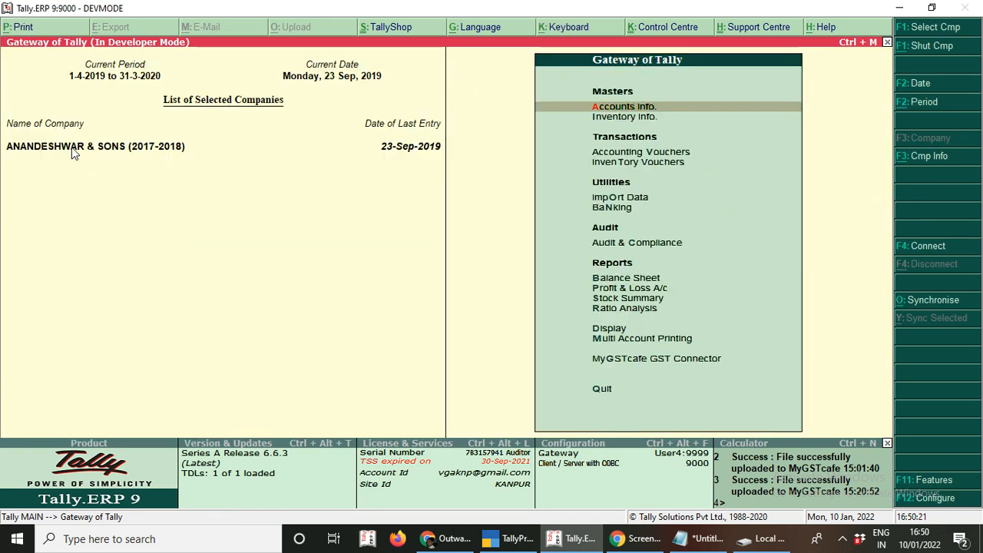
{"action": "left_click", "coordinate": [942, 482]}
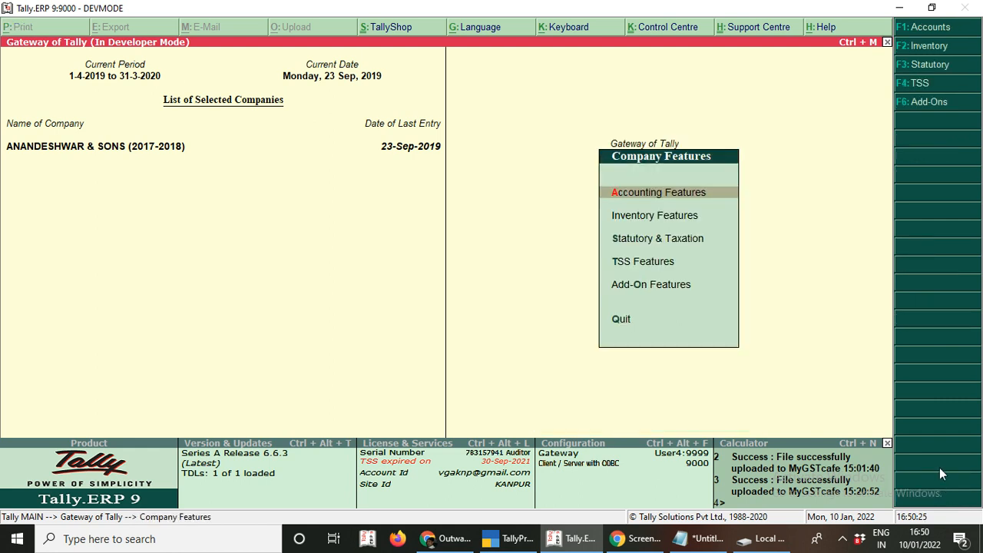
{"action": "key", "text": "Down"}
{"action": "key", "text": "Down"}
{"action": "key", "text": "Down"}
{"action": "key", "text": "Down"}
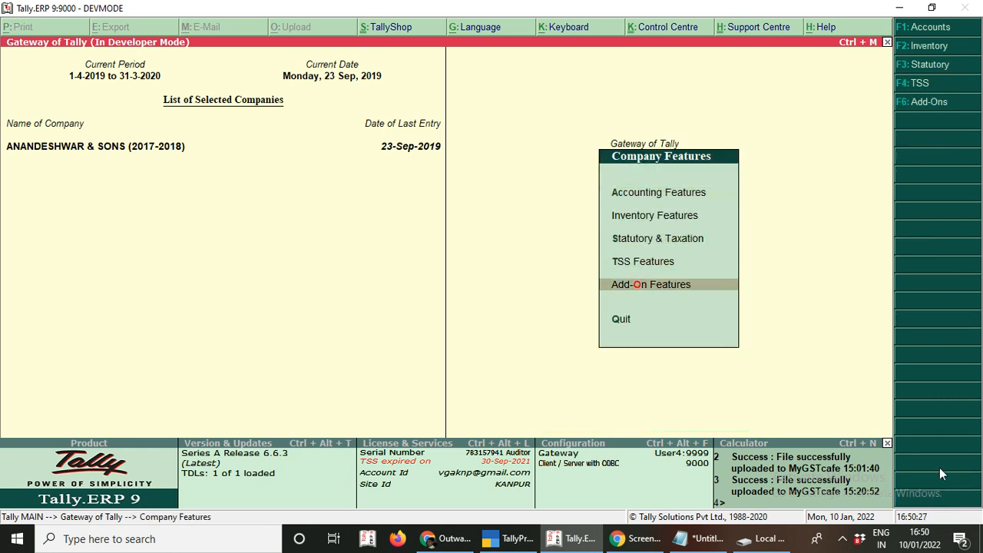
{"action": "key", "text": "Return"}
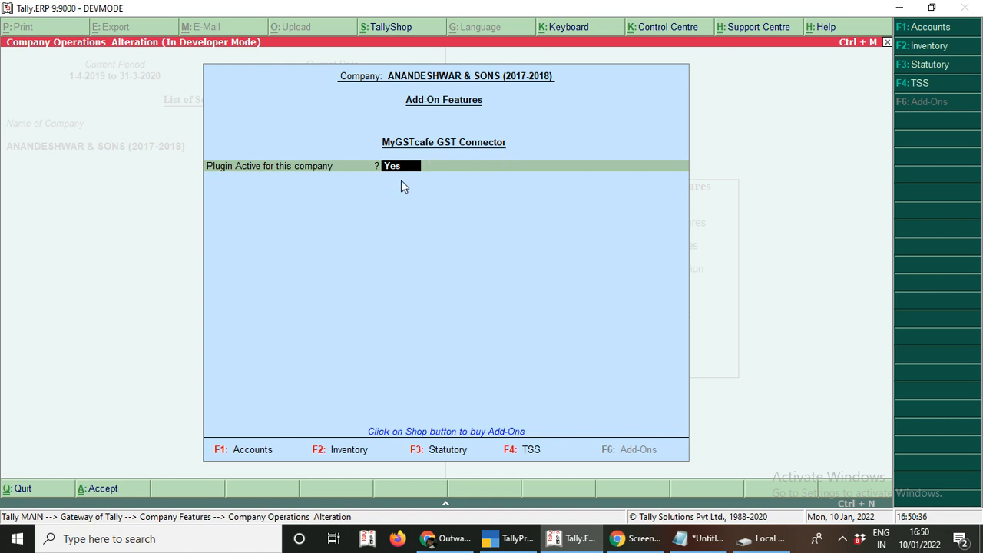
{"action": "key", "text": "Return"}
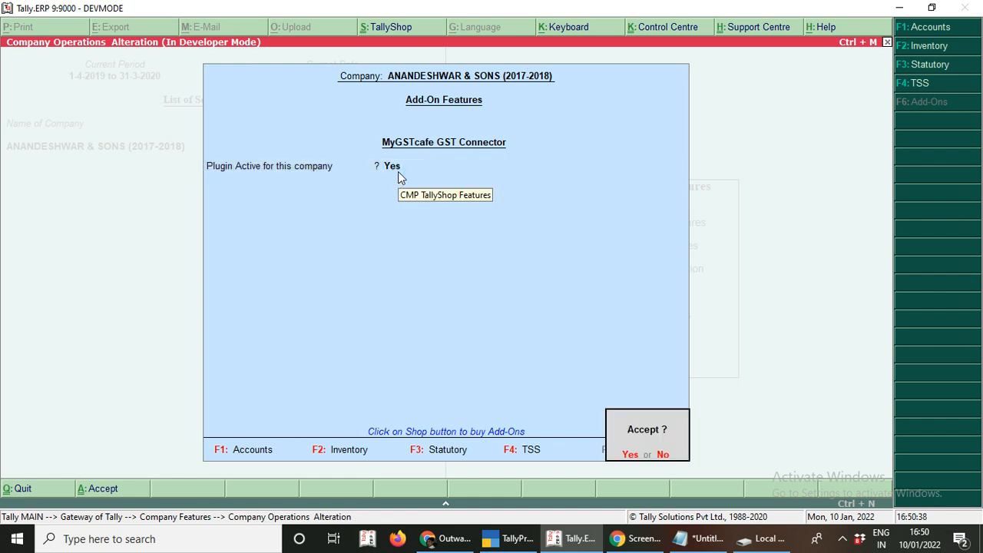
{"action": "key", "text": "Return"}
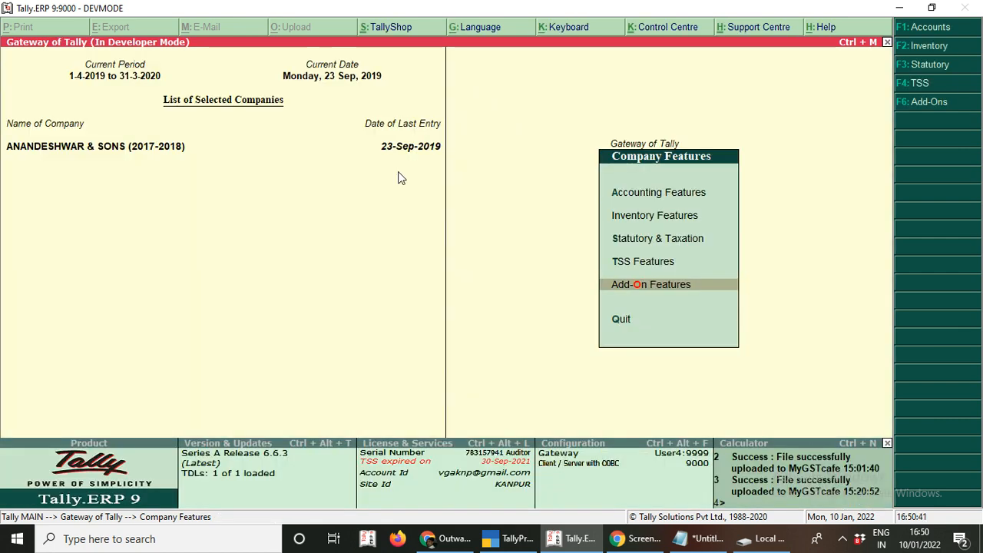
{"action": "key", "text": "Escape"}
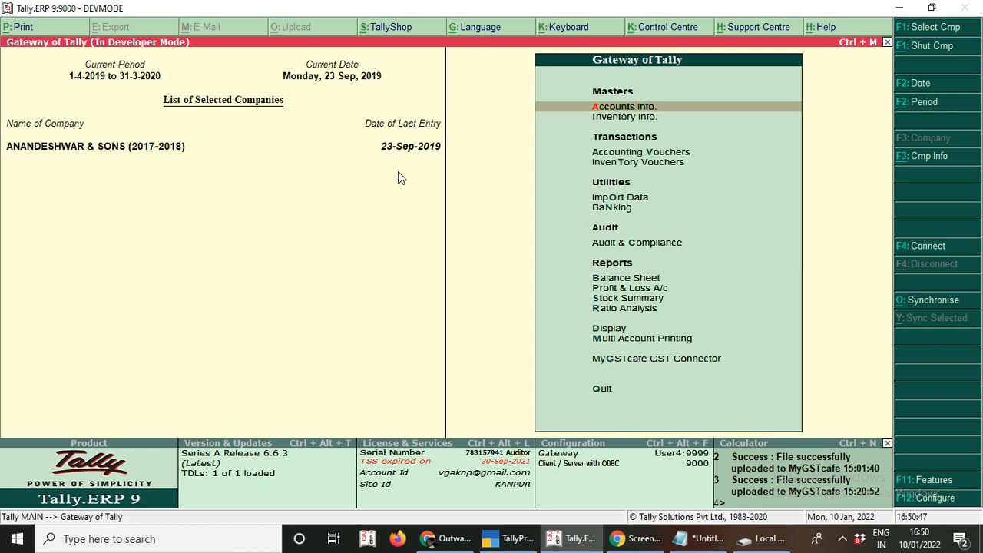
- Open MyGSTcafe GST Connector > Export Returns from the Gateway of Tally
{"action": "key", "text": "Down"}
{"action": "key", "text": "Down"}
{"action": "key", "text": "Down"}
{"action": "key", "text": "Down"}
{"action": "key", "text": "Down"}
{"action": "key", "text": "Down"}
{"action": "key", "text": "Down"}
{"action": "key", "text": "Down"}
{"action": "key", "text": "Down"}
{"action": "key", "text": "Down"}
{"action": "key", "text": "Down"}
{"action": "key", "text": "Down"}
{"action": "key", "text": "Down"}
{"action": "key", "text": "Down"}
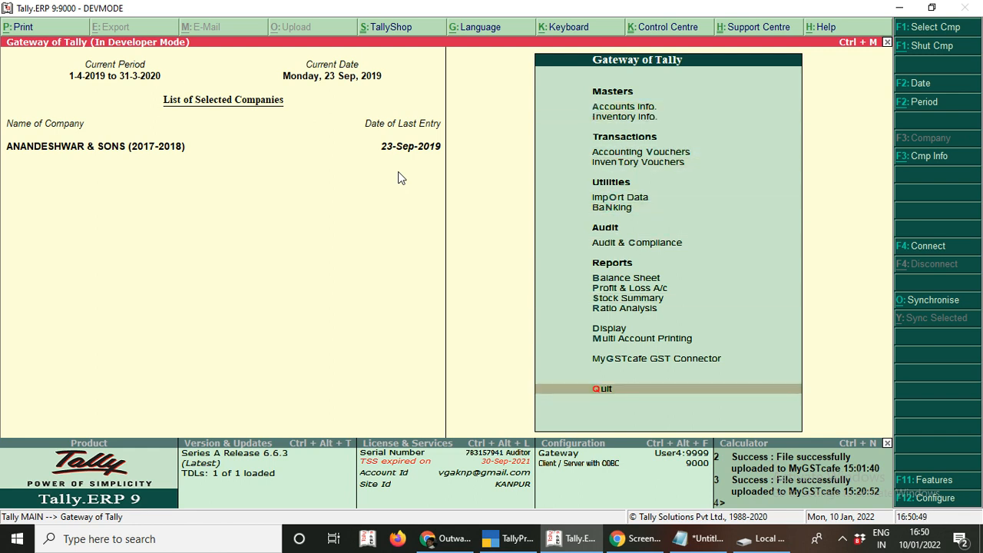
{"action": "key", "text": "Up"}
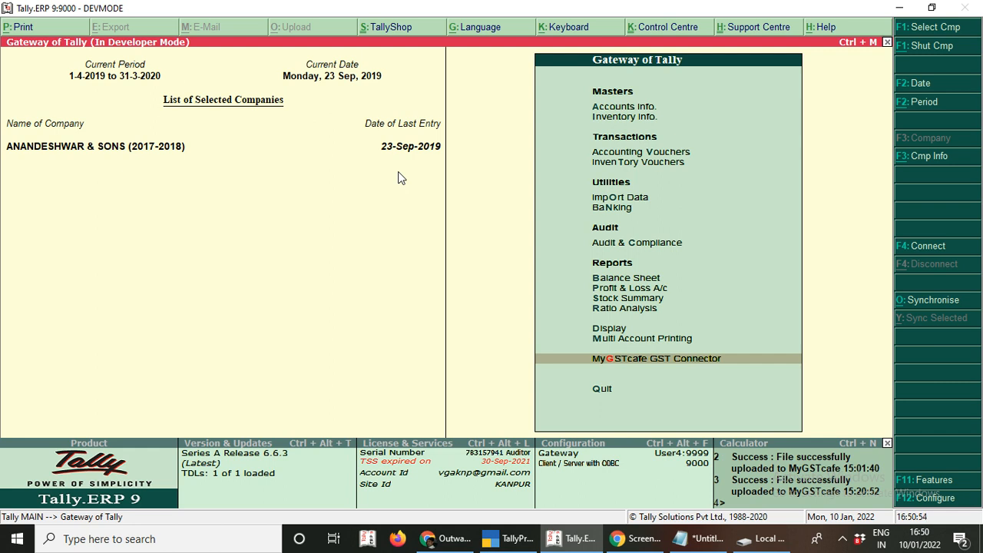
{"action": "key", "text": "Return"}
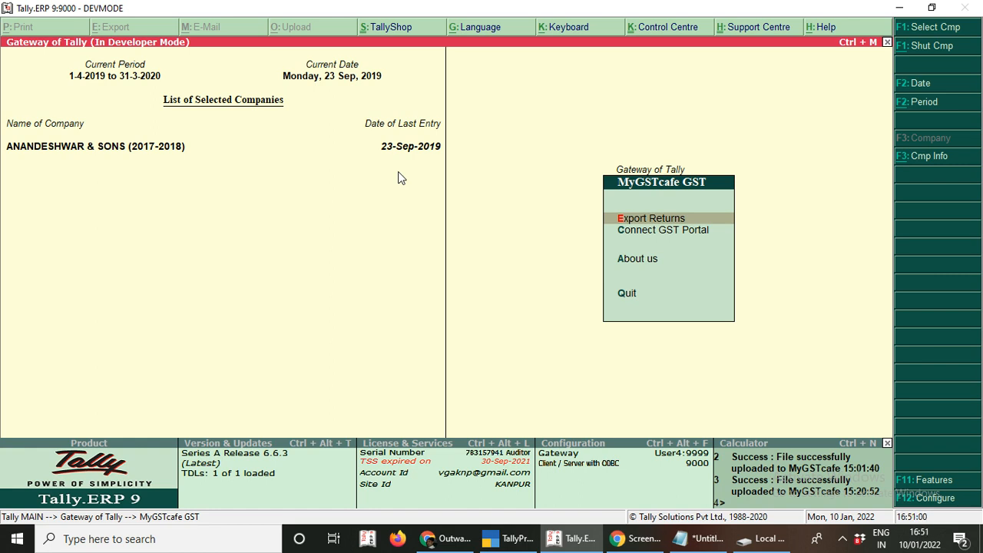
{"action": "key", "text": "Return"}
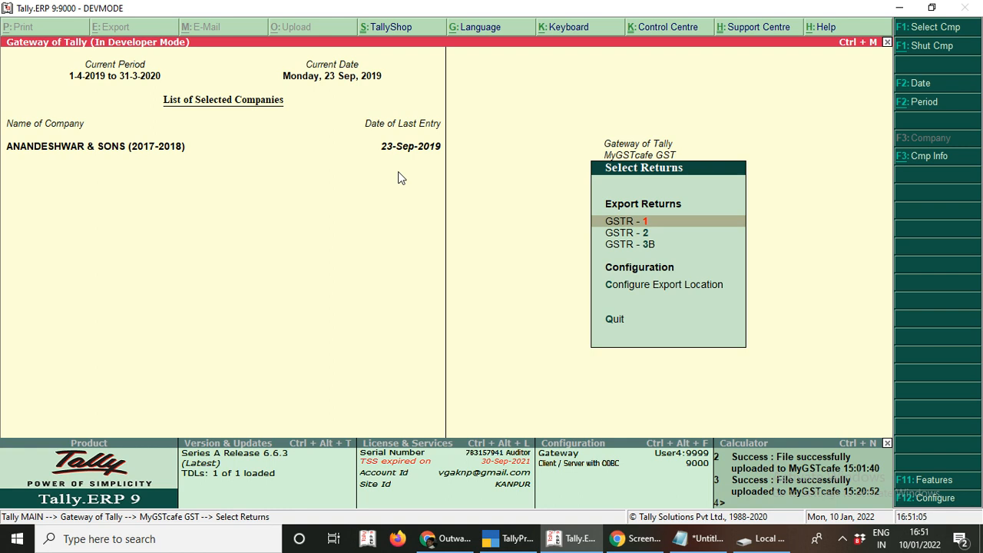
- Move past the GSTR entries and open Configure Export Location
{"action": "key", "text": "Down"}
{"action": "key", "text": "Down"}
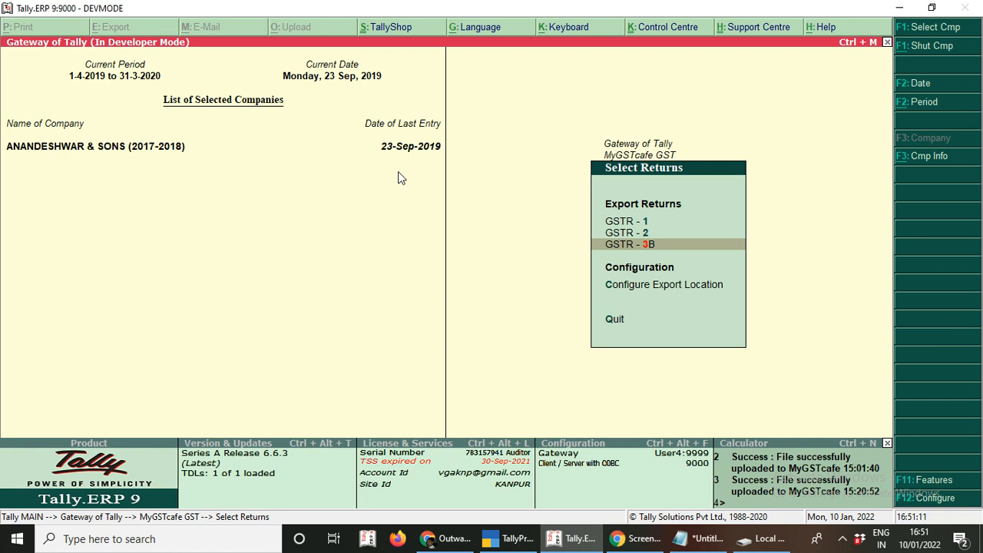
{"action": "key", "text": "Up"}
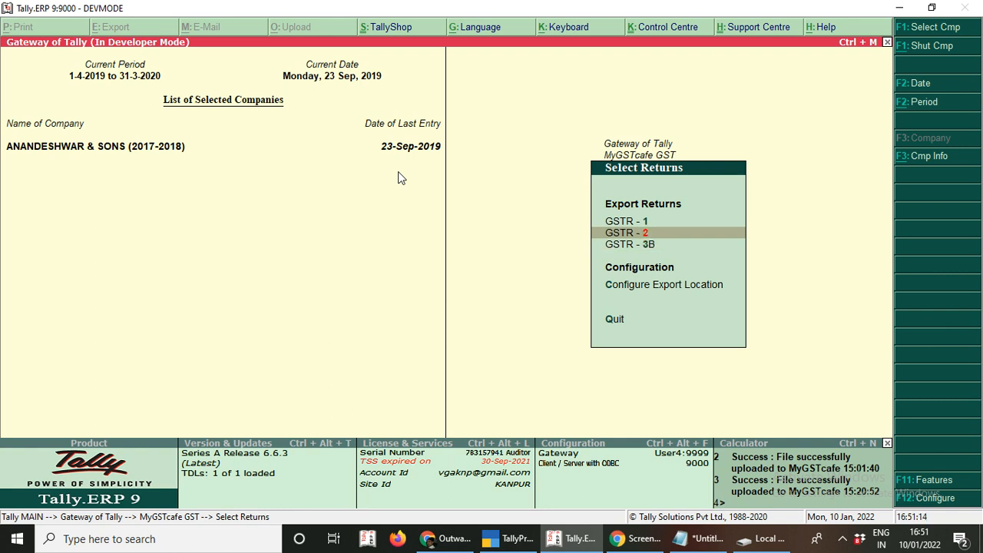
{"action": "key", "text": "Down"}
{"action": "key", "text": "Down"}
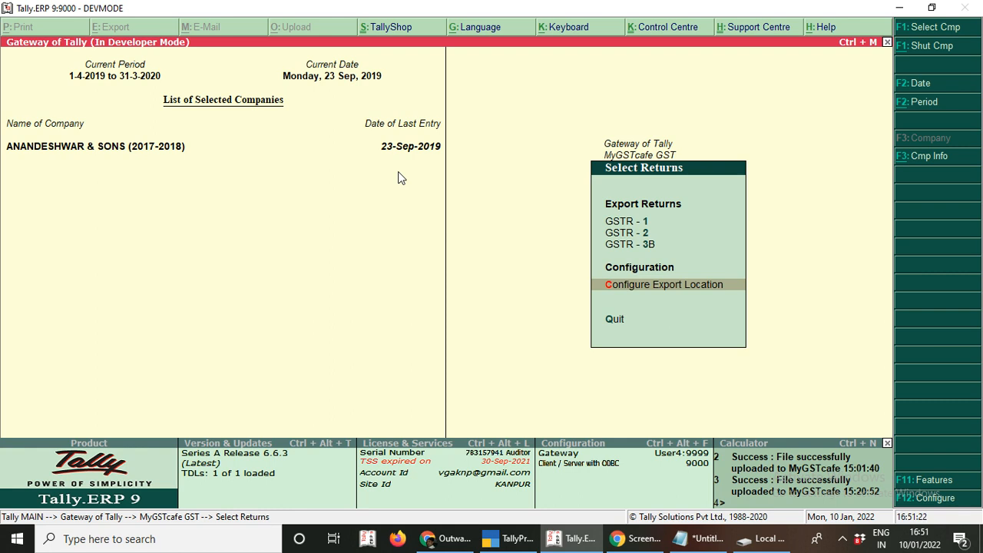
{"action": "key", "text": "Return"}
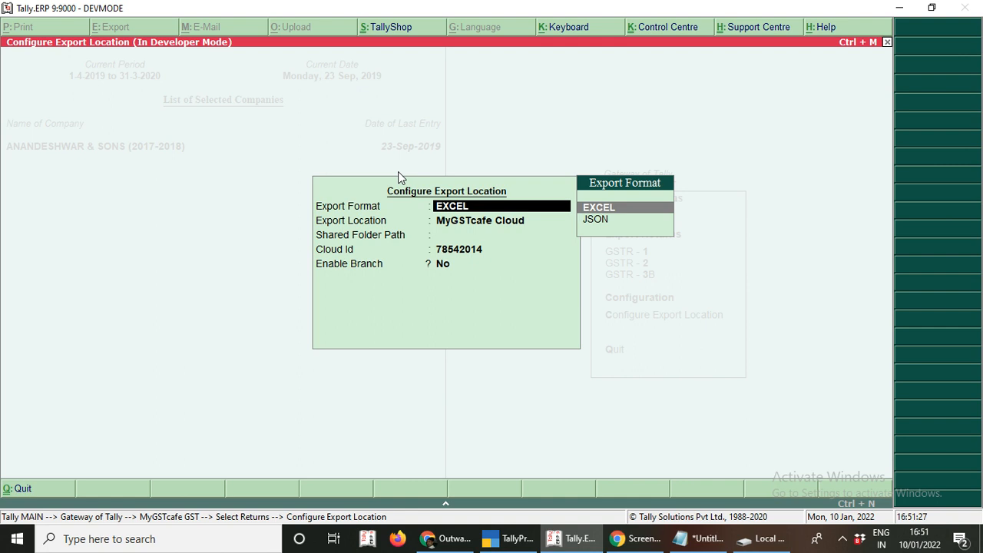
- Keep EXCEL as the export format and MyGSTcafe Cloud as the export location
{"action": "key", "text": "Return"}
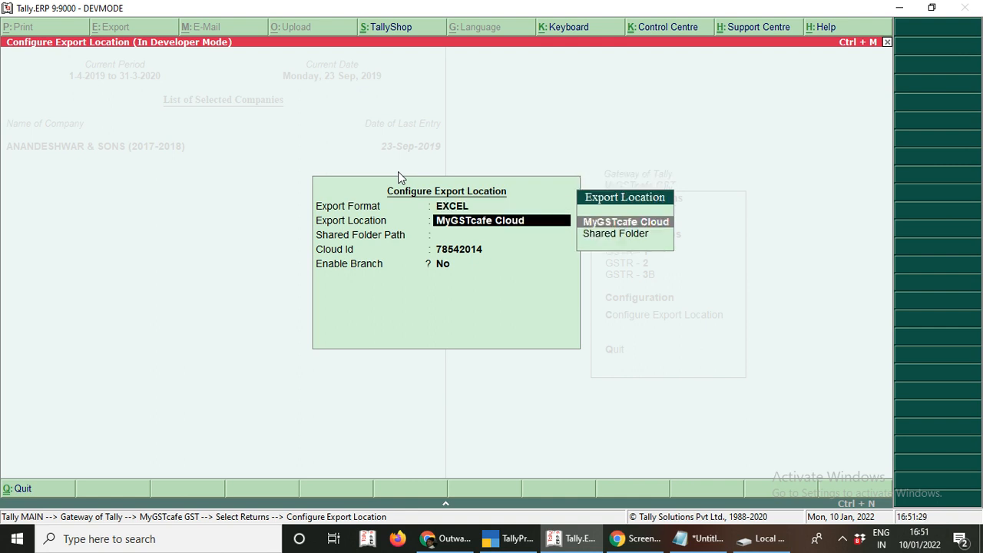
{"action": "key", "text": "Down"}
{"action": "key", "text": "Up"}
{"action": "key", "text": "Down"}
{"action": "key", "text": "Up"}
{"action": "key", "text": "Return"}
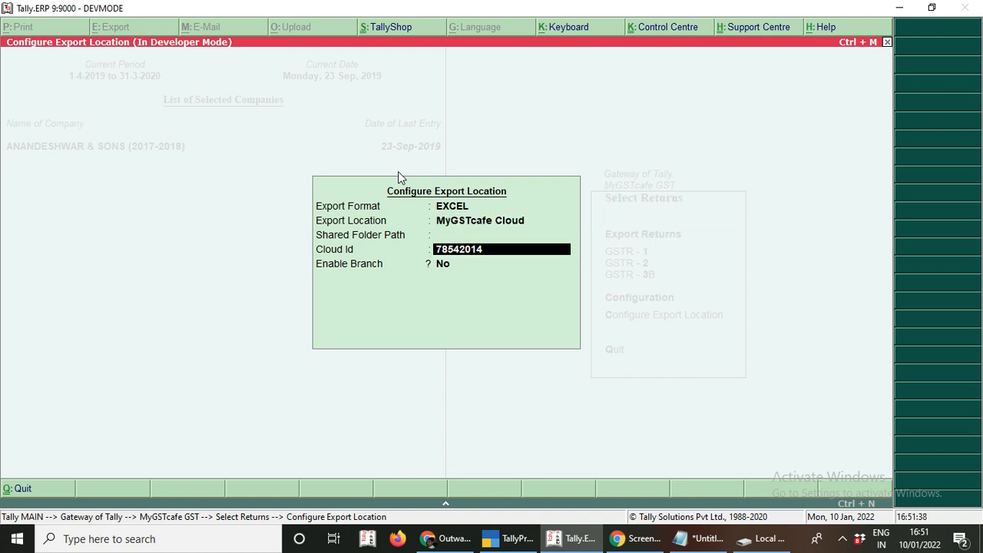
- Copy the saved cloud id from the Notepad notes and paste it into Tally's Cloud Id field
{"action": "left_click", "coordinate": [705, 539]}
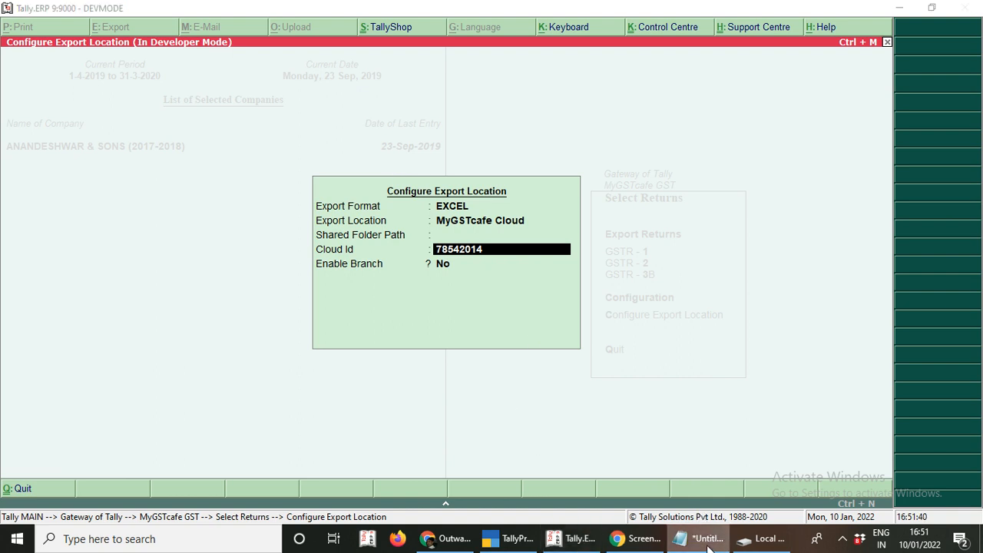
{"action": "double_click", "coordinate": [281, 245]}
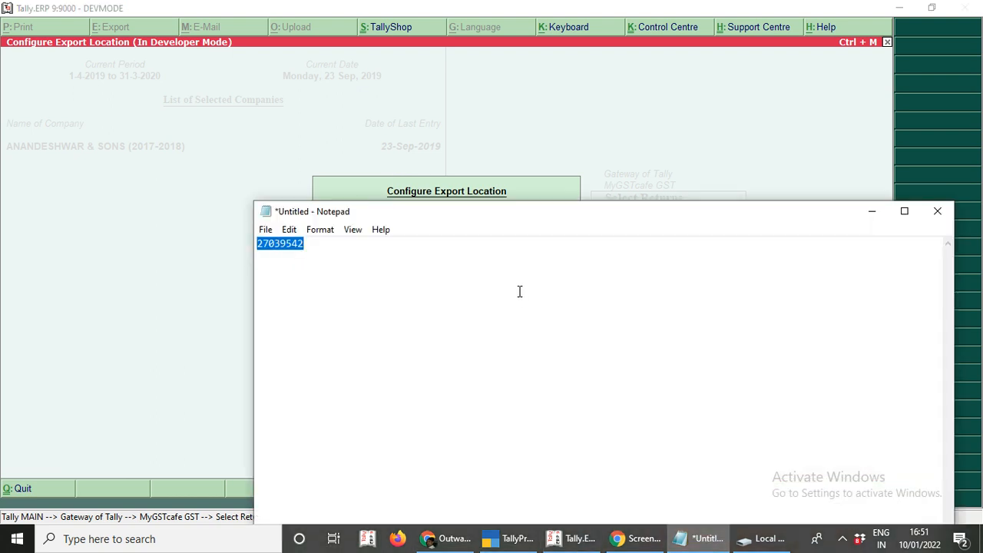
{"action": "right_click", "coordinate": [288, 242]}
{"action": "left_click", "coordinate": [322, 286]}
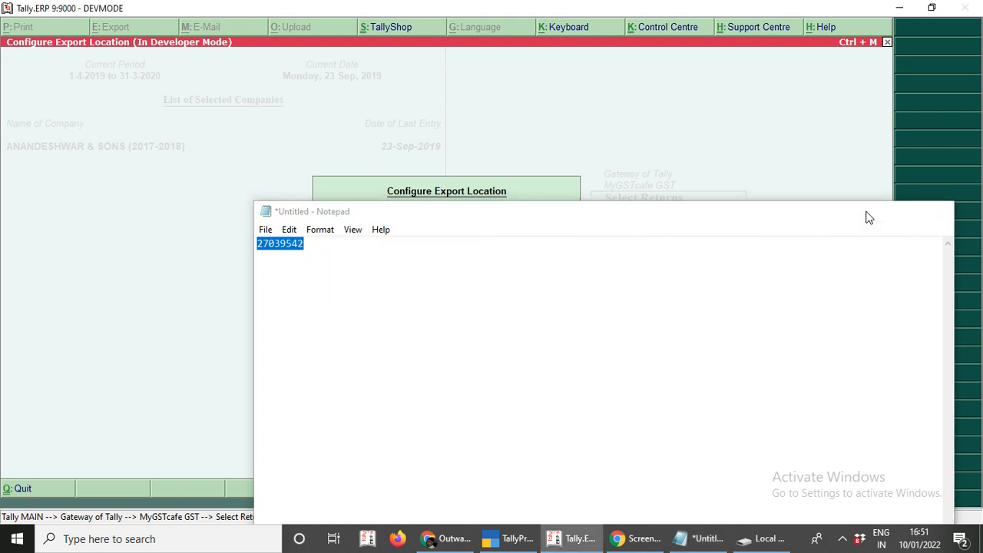
{"action": "left_click", "coordinate": [872, 211]}
{"action": "key", "text": "ctrl+alt+v"}
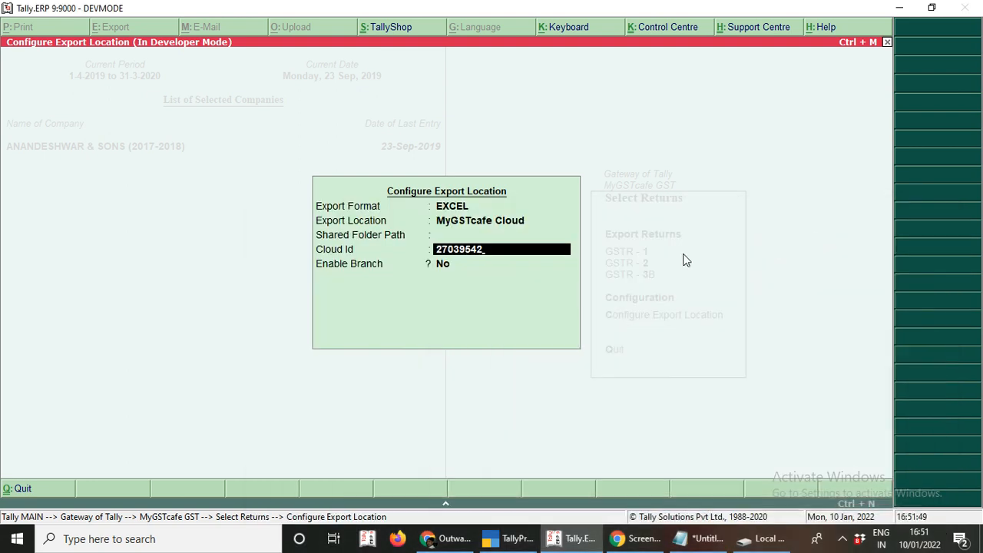
{"action": "key", "text": "Return"}
{"action": "key", "text": "Return"}
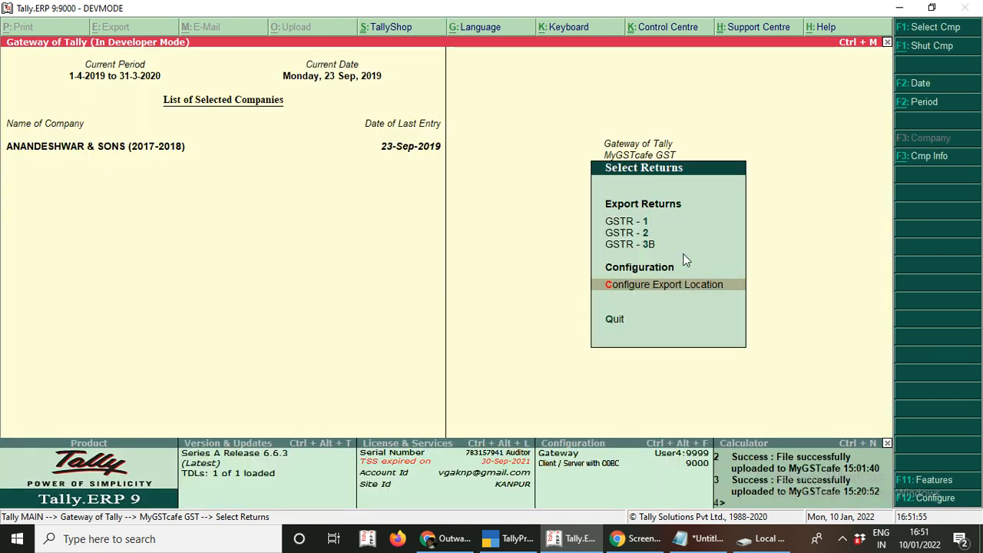
- Save the export location, then go to MyGSTcafe GST Connector > Export Returns > GSTR-1 for June
{"action": "key", "text": "Escape"}
{"action": "key", "text": "Escape"}
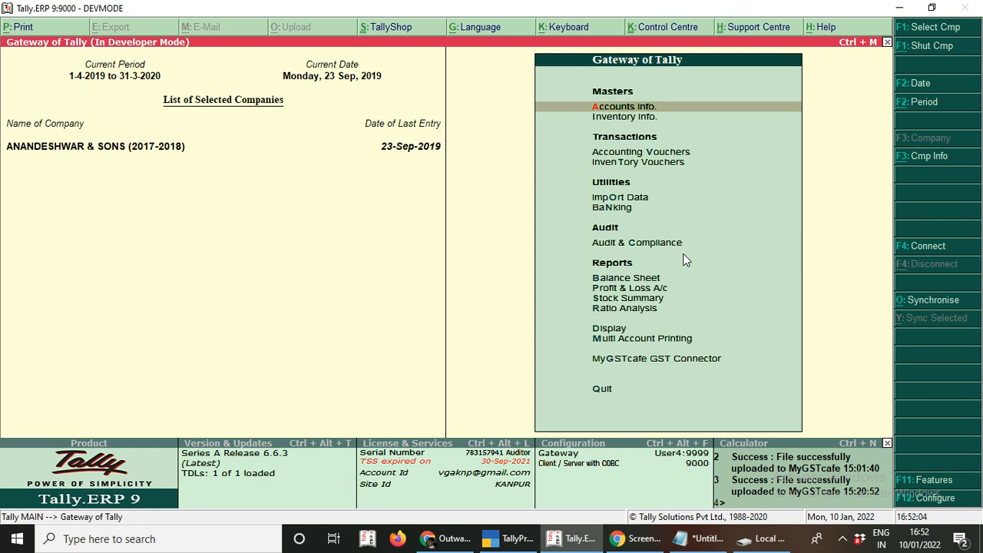
{"action": "key", "text": "Down"}
{"action": "key", "text": "Down"}
{"action": "key", "text": "Down"}
{"action": "key", "text": "Down"}
{"action": "key", "text": "Down"}
{"action": "key", "text": "Down"}
{"action": "key", "text": "Down"}
{"action": "key", "text": "Down"}
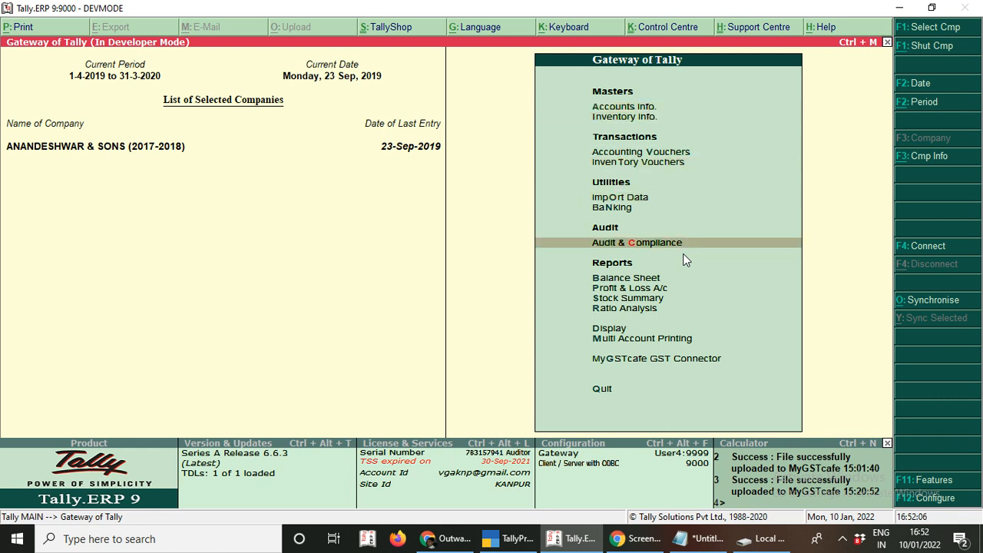
{"action": "key", "text": "Down"}
{"action": "key", "text": "Down"}
{"action": "key", "text": "Down"}
{"action": "key", "text": "Down"}
{"action": "key", "text": "Down"}
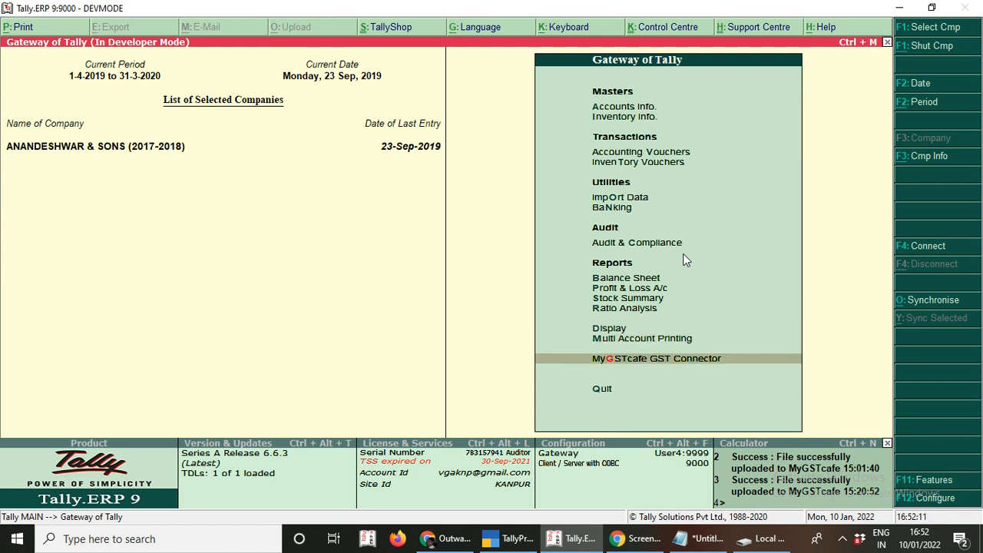
{"action": "key", "text": "Return"}
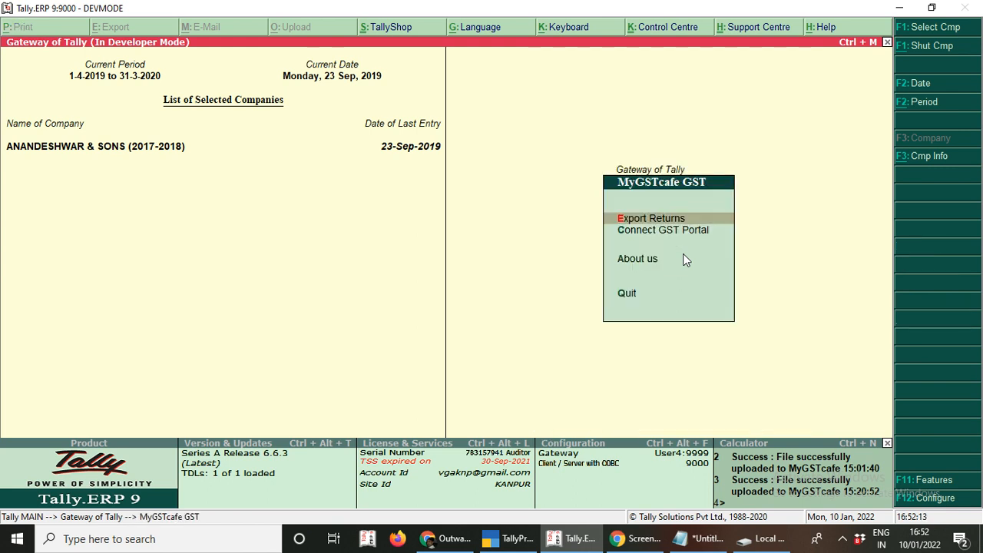
{"action": "key", "text": "Return"}
{"action": "key", "text": "Down"}
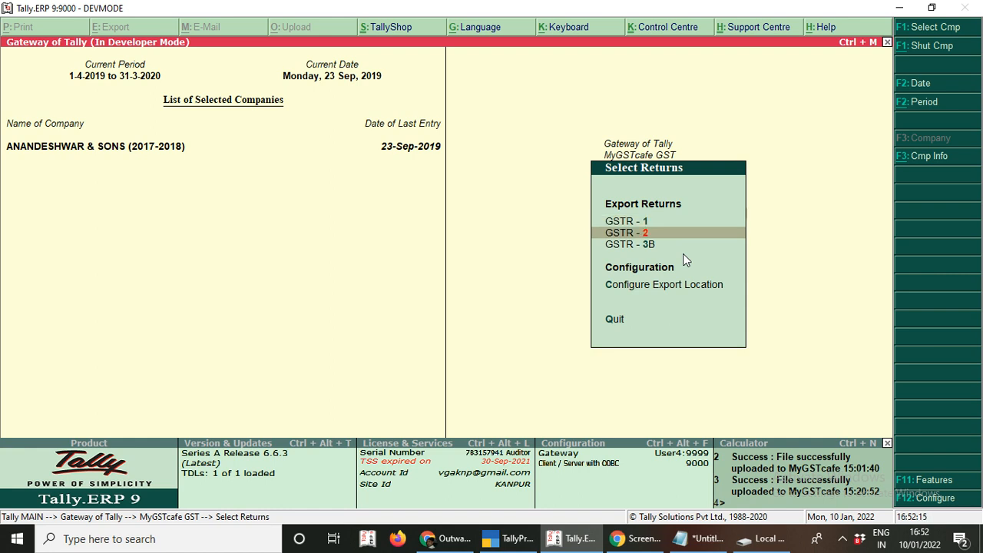
{"action": "key", "text": "Up"}
{"action": "key", "text": "Return"}
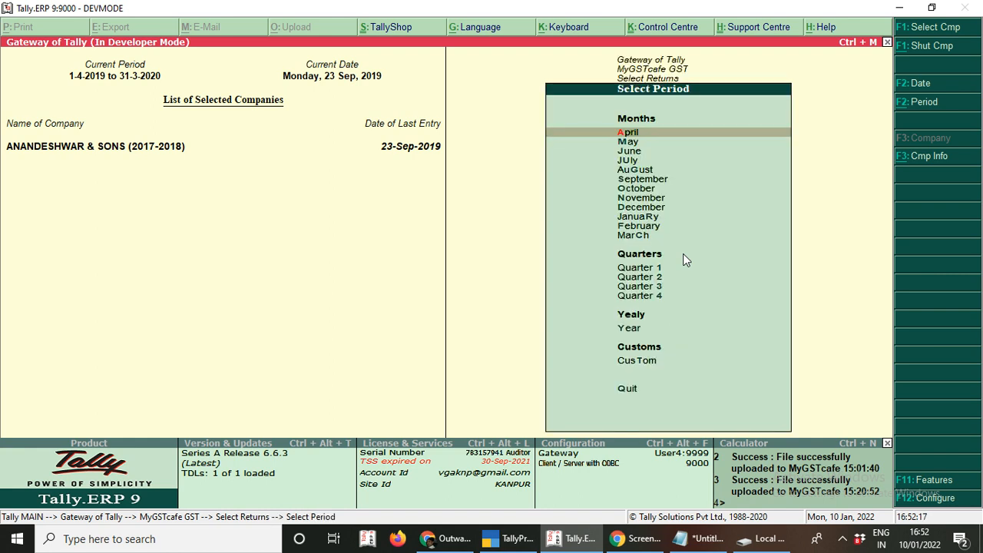
{"action": "key", "text": "Down"}
{"action": "key", "text": "Down"}
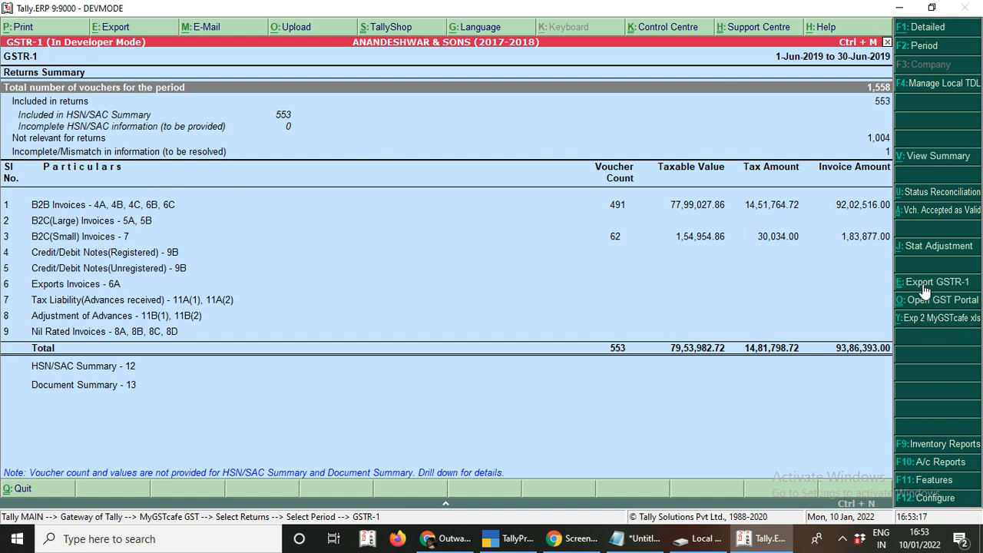
- Export June 2019 GSTR-1 (553 vouchers) via Exp 2 MyGSTcafe xls, accepting the mismatch warning, then return to myGSTcafe
{"action": "left_click", "coordinate": [918, 325]}
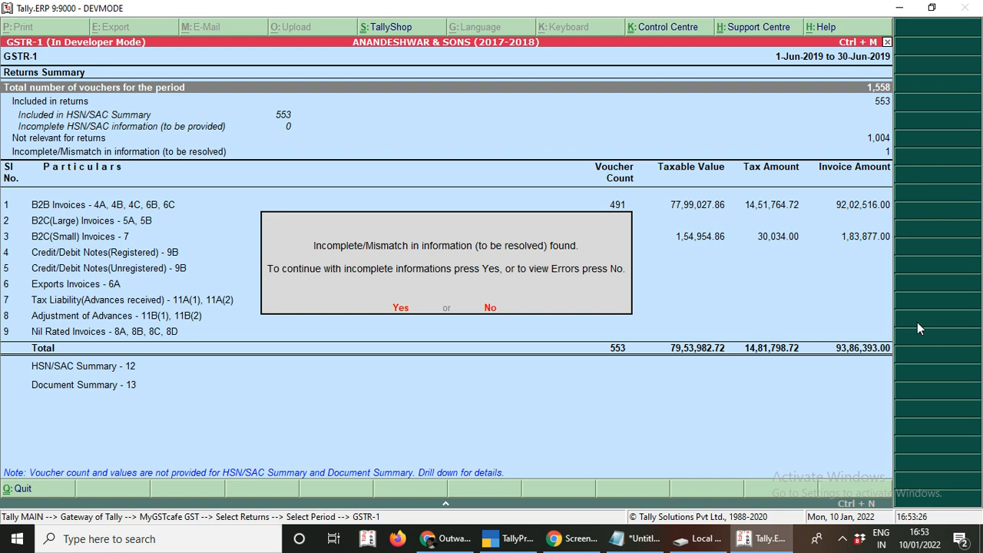
{"action": "left_click", "coordinate": [400, 308]}
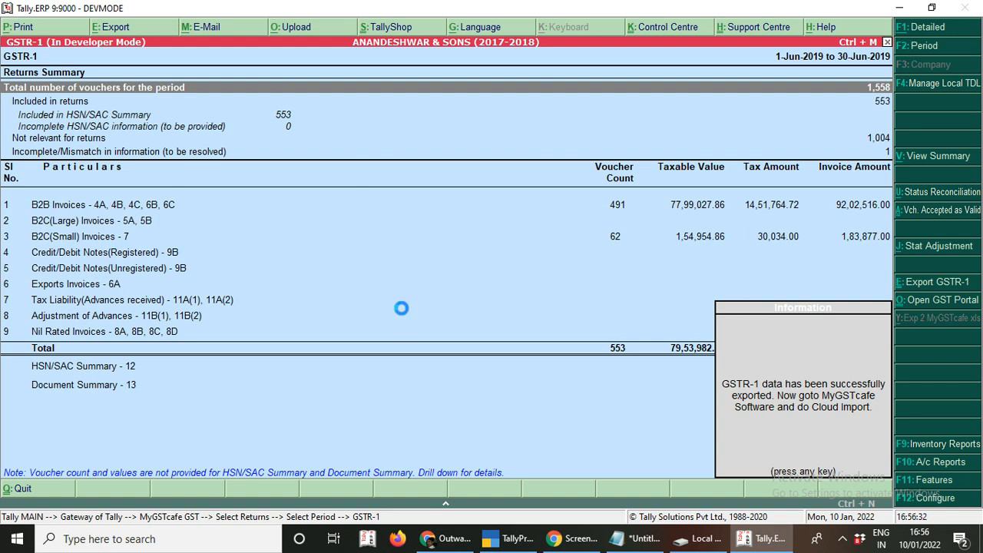
{"action": "key", "text": "Return"}
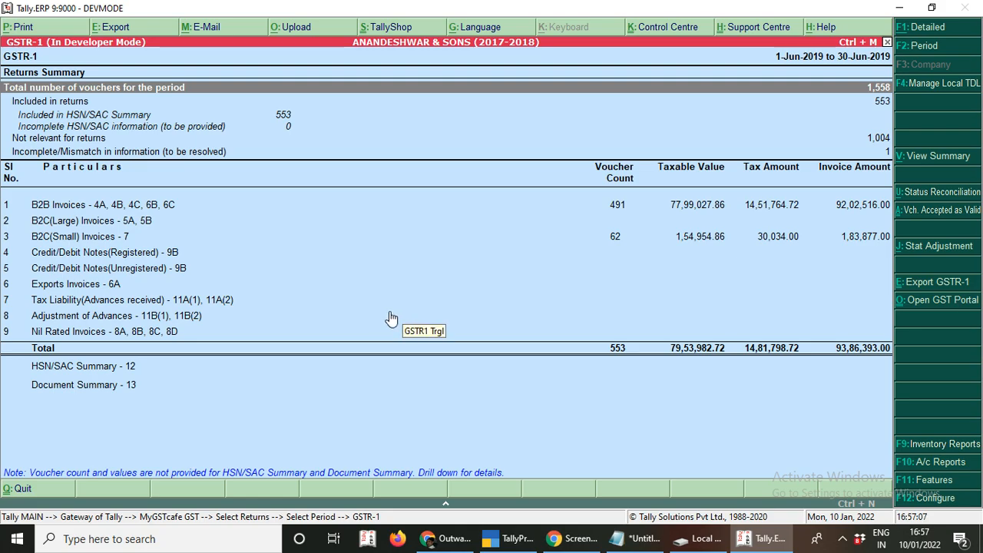
{"action": "left_click", "coordinate": [453, 539]}
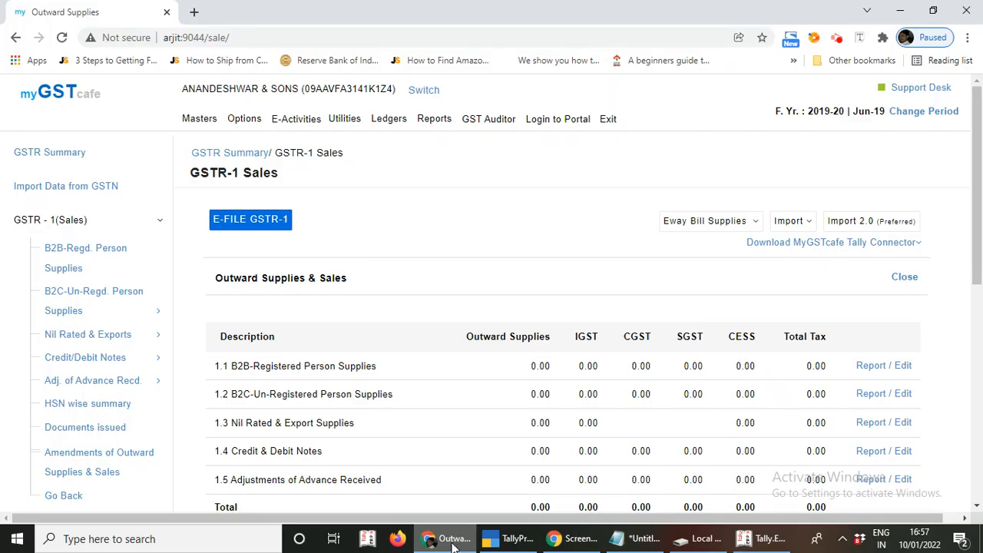
- Choose Import 2.0 > 3. Tally Template > Direct Import From Tally to find the June 2019 cloud file
{"action": "left_click", "coordinate": [852, 223]}
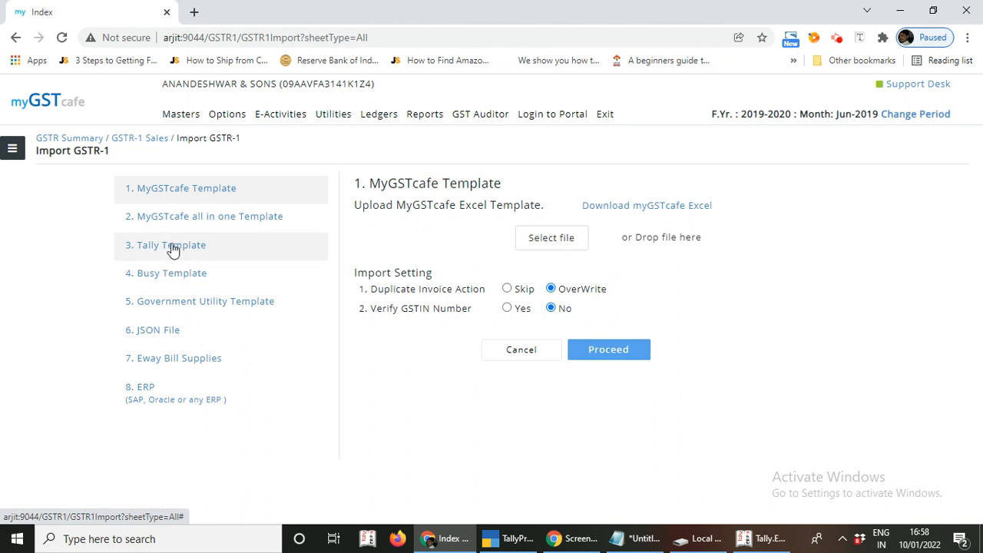
{"action": "left_click", "coordinate": [171, 249]}
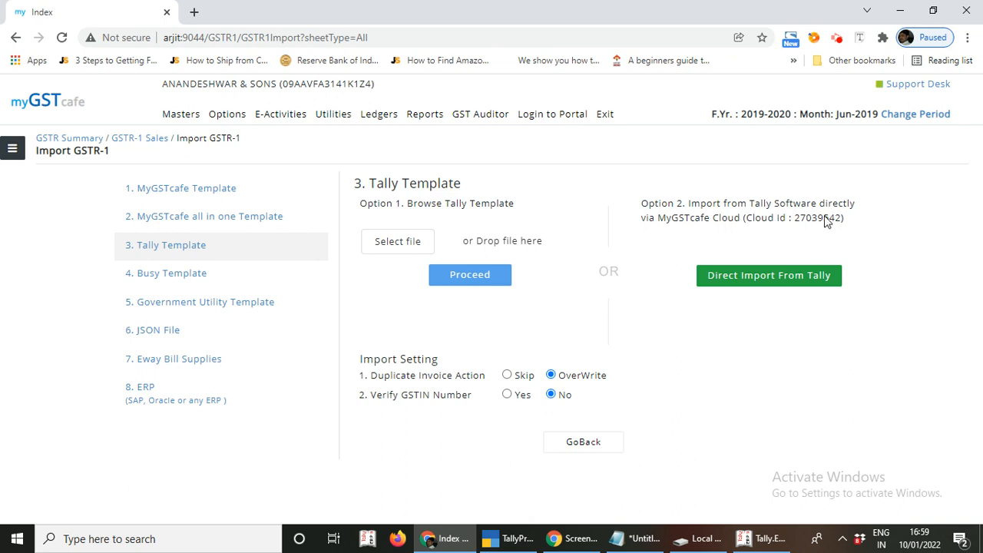
{"action": "left_click", "coordinate": [769, 281]}
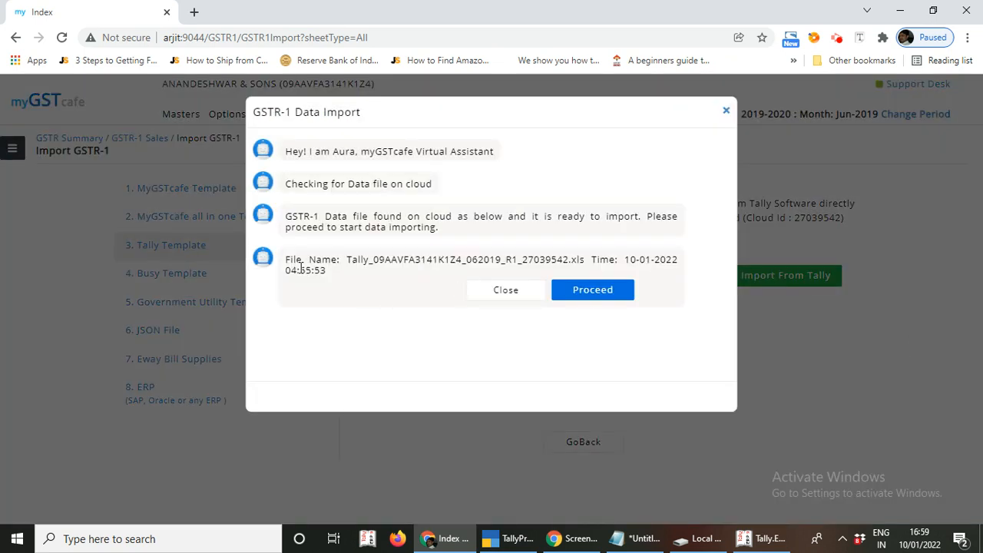
- Proceed with the cloud GSTR-1 import and confirm 491 B2B, 2 B2CS, 4 EXEMP and 30 HSN processed
{"action": "left_click", "coordinate": [349, 262]}
{"action": "double_click", "coordinate": [350, 262]}
{"action": "left_click", "coordinate": [601, 294]}
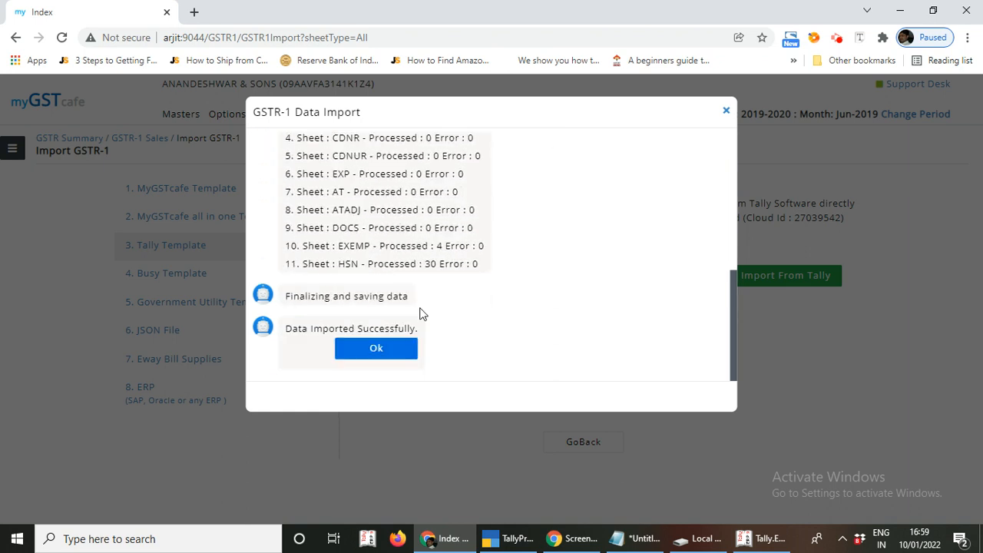
{"action": "left_click", "coordinate": [377, 350]}
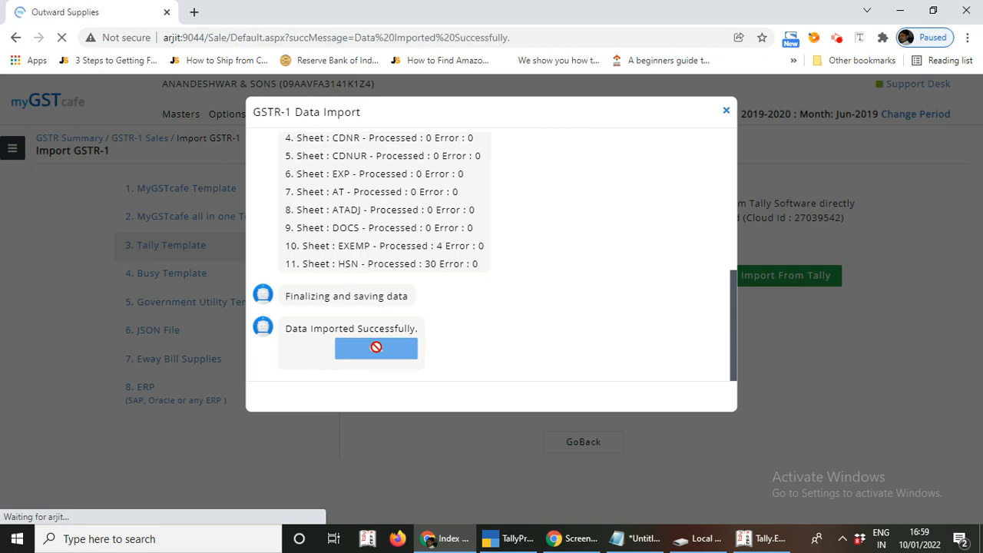
- Scroll to the Outward Supplies & Sales totals, then switch back to Tally's GSTR-1 summary
{"action": "scroll", "coordinate": [448, 351], "scroll_direction": "down", "scroll_amount": 2}
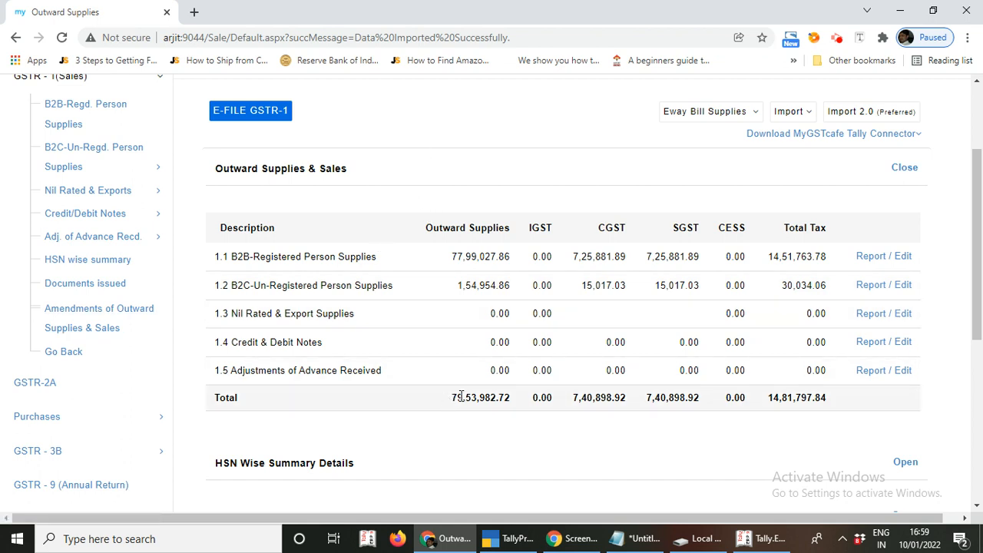
{"action": "left_click", "coordinate": [763, 539]}
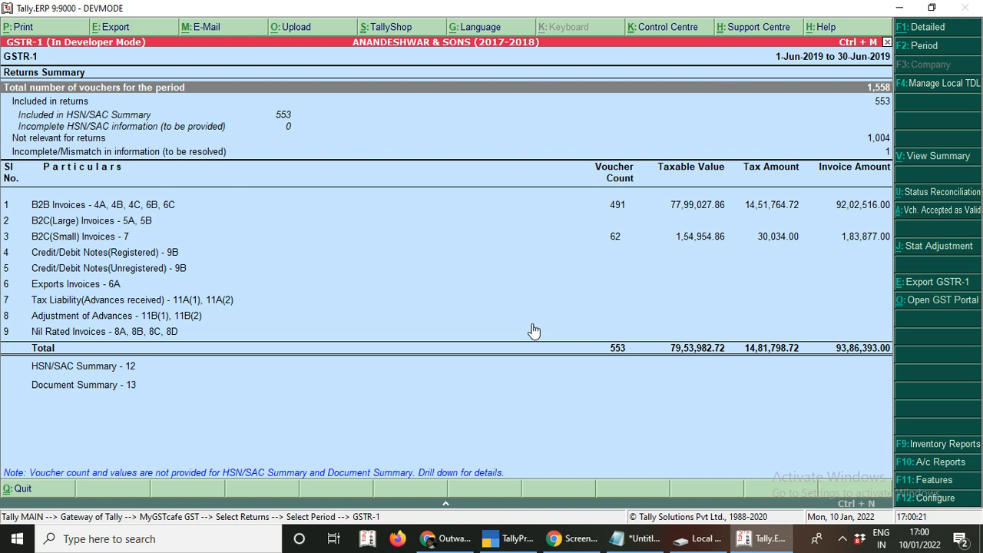
- Close Tally's GSTR-1 report, highlight GSTR-3B in the returns list, and return to myGSTcafe's outward supplies summary
{"action": "key", "text": "Escape"}
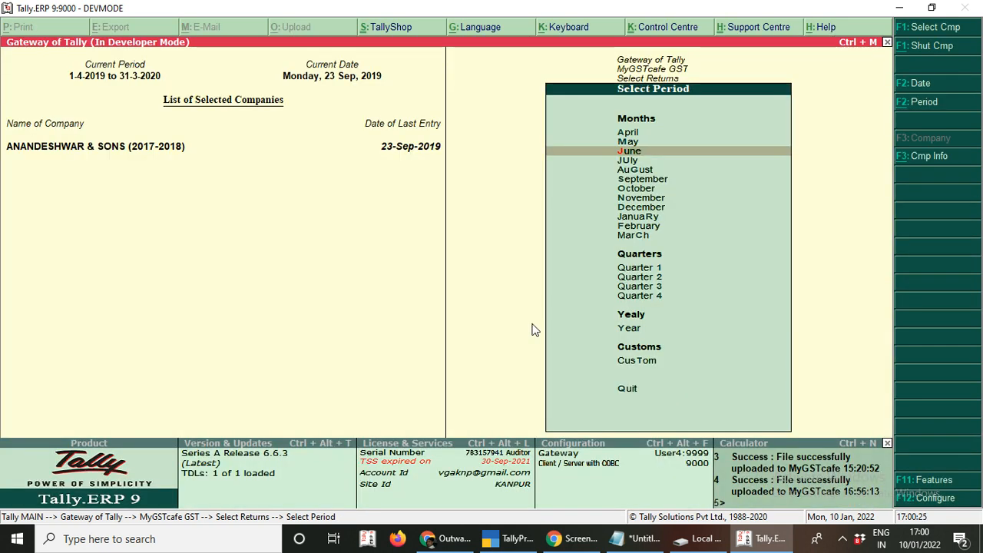
{"action": "key", "text": "Escape"}
{"action": "key", "text": "Down"}
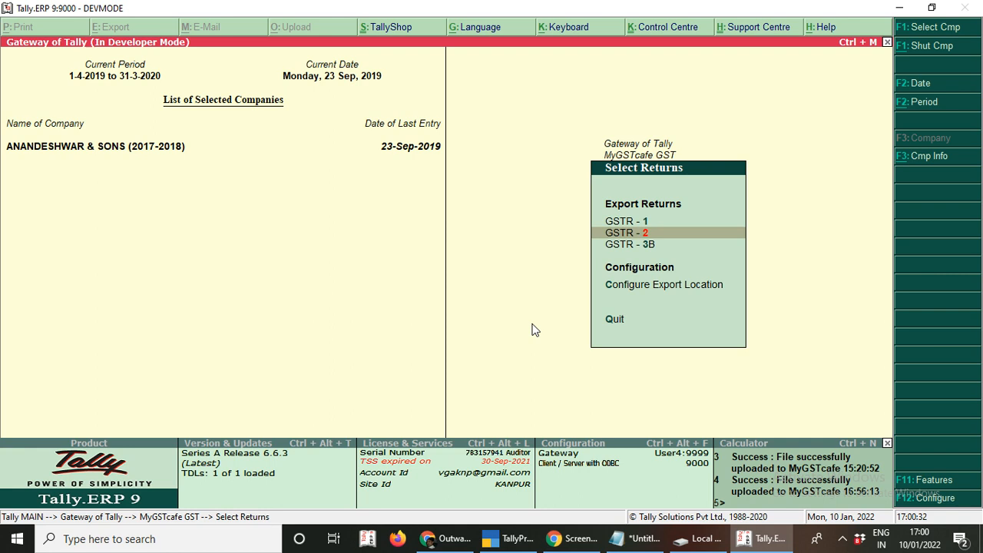
{"action": "key", "text": "Down"}
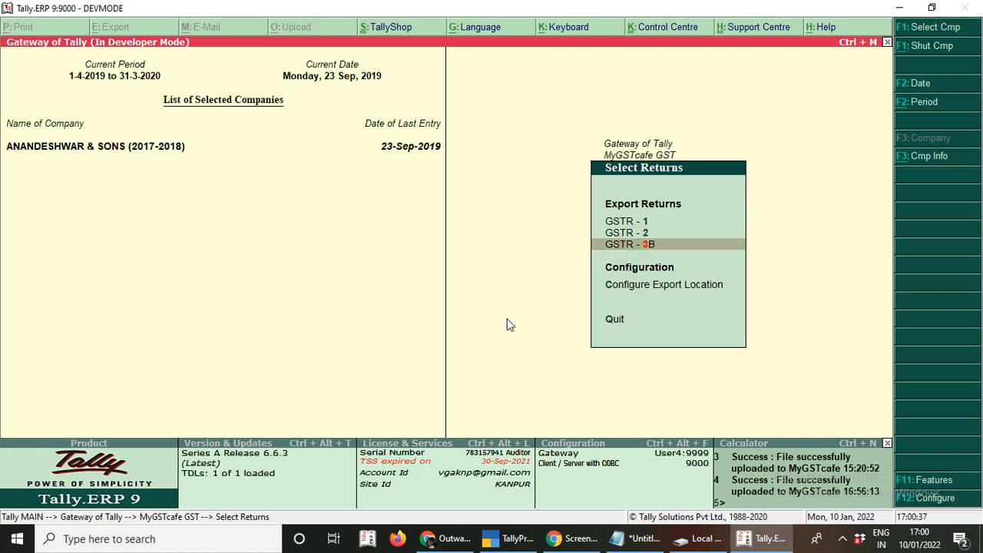
{"action": "mouse_move", "coordinate": [441, 549]}
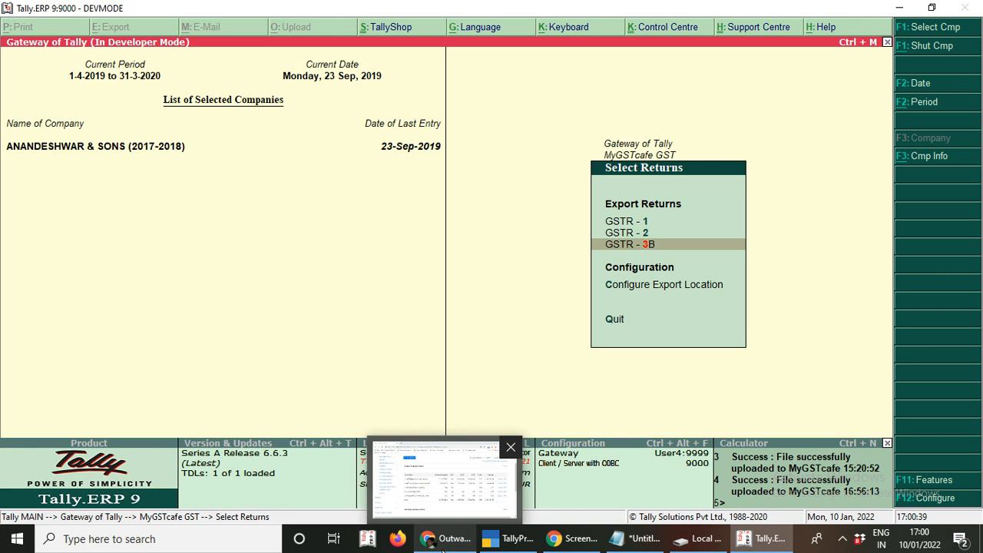
{"action": "left_click", "coordinate": [441, 547]}
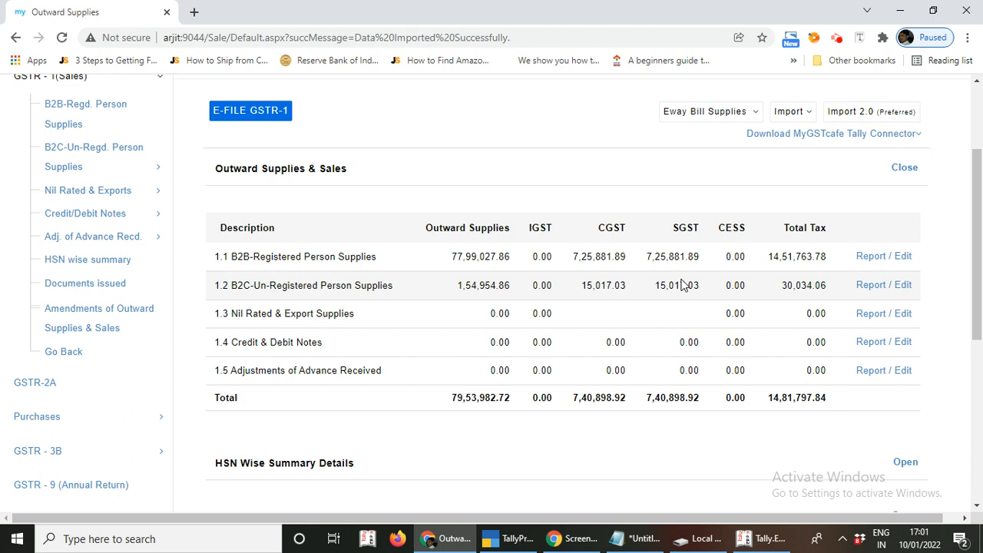
- Switch from myGSTcafe's outward supplies totals to TallyPrime's Gateway of Tally for the company
{"action": "left_click", "coordinate": [507, 539]}
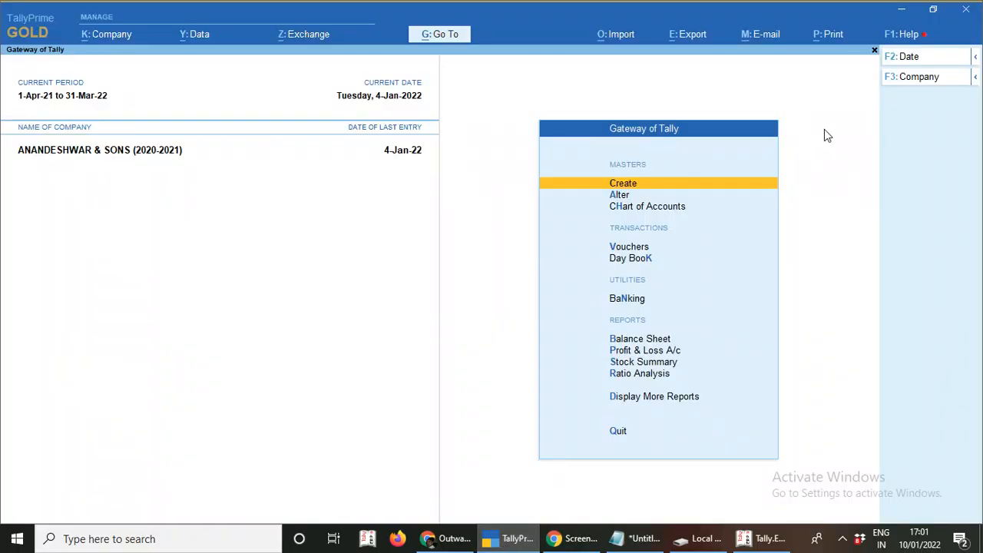
- Open TallyPrime's Help > TDLs & AddOns and start managing local TDLs
{"action": "left_click", "coordinate": [891, 41]}
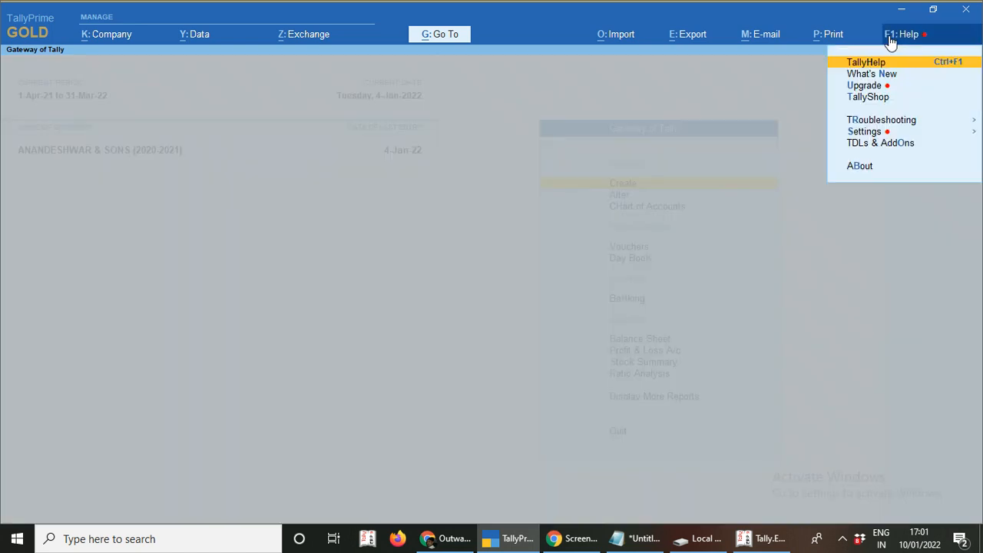
{"action": "key", "text": "Down"}
{"action": "key", "text": "Down"}
{"action": "key", "text": "Down"}
{"action": "key", "text": "Down"}
{"action": "key", "text": "Down"}
{"action": "key", "text": "Down"}
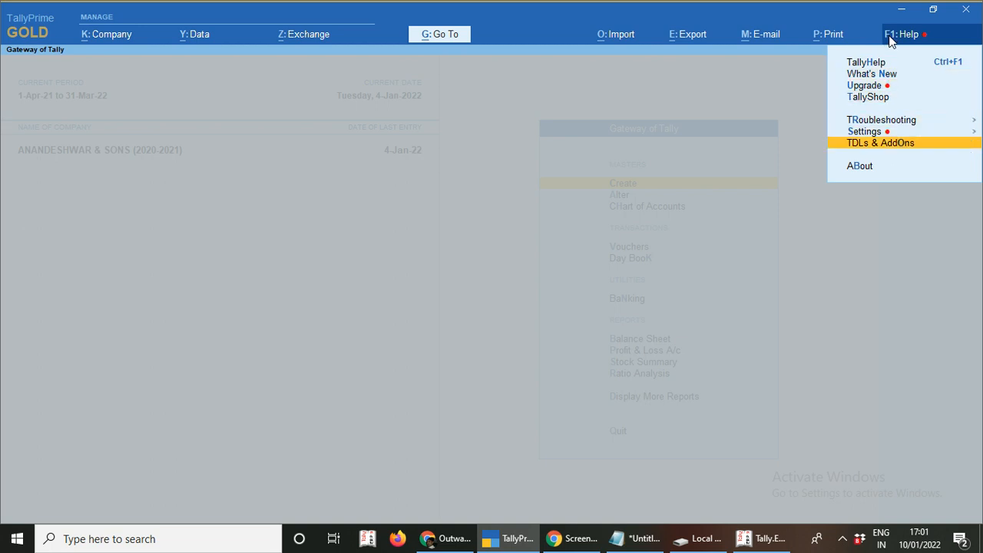
{"action": "key", "text": "Return"}
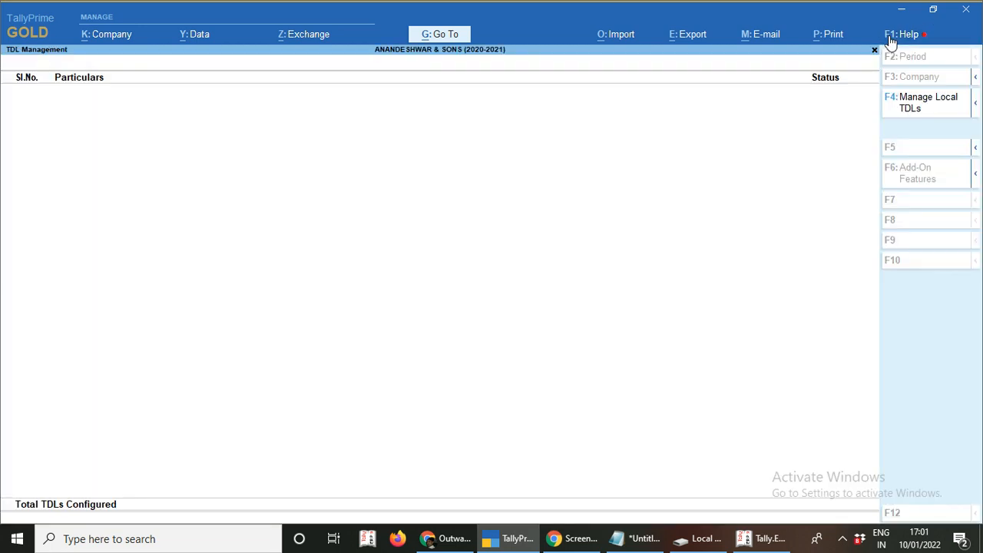
{"action": "left_click", "coordinate": [915, 107]}
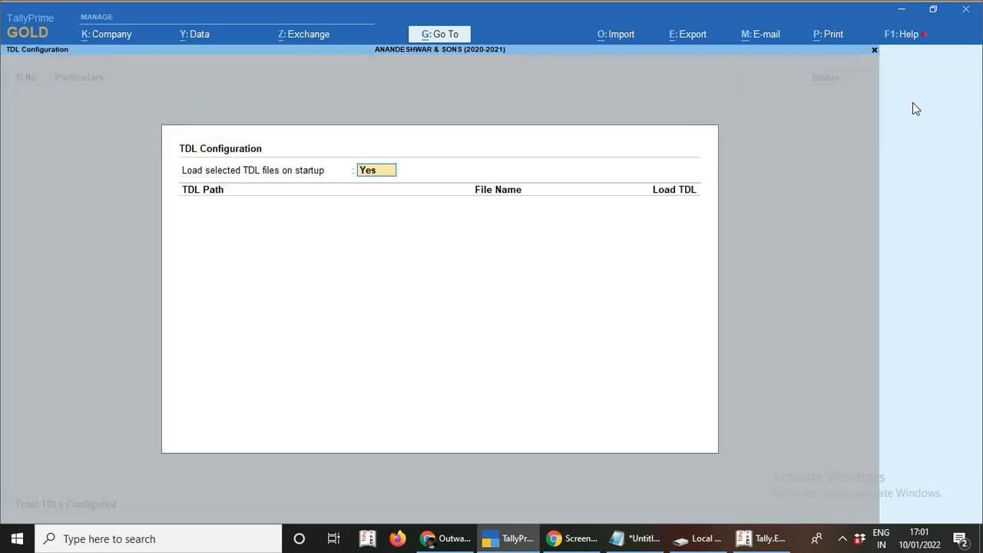
{"action": "key", "text": "Return"}
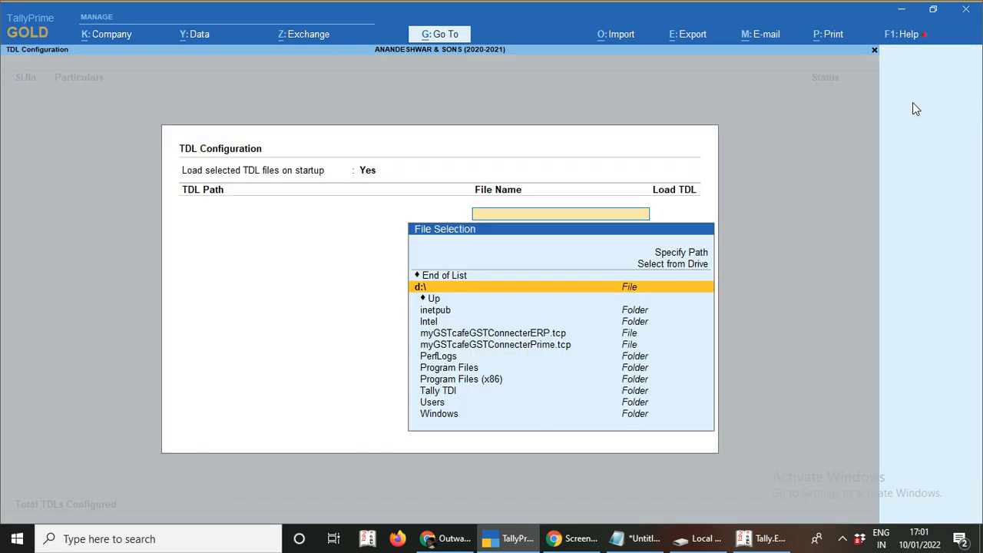
- Select D:\myGSTcafeGSTConnecterPrime.tcp from the drive, keep Load TDL Yes, and save
{"action": "key", "text": "Up"}
{"action": "key", "text": "Up"}
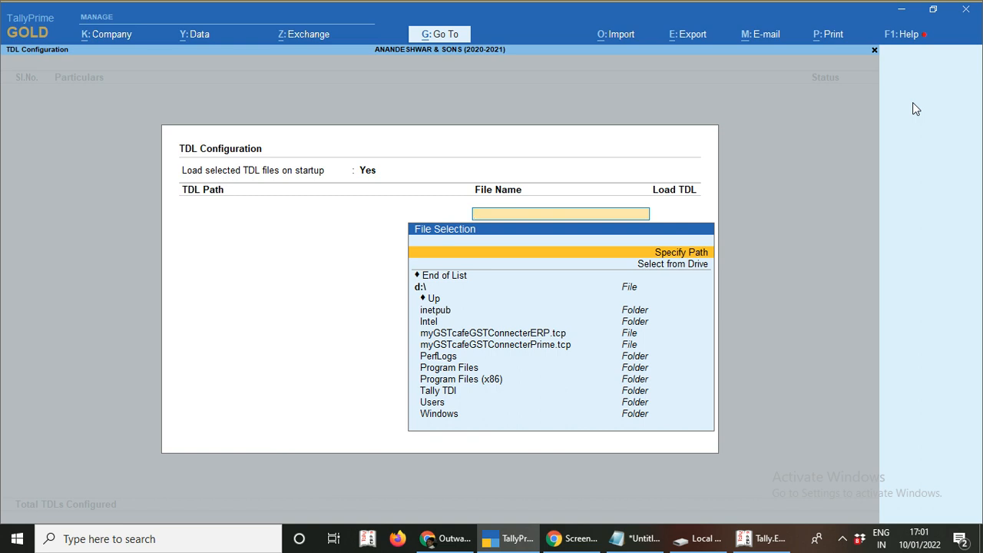
{"action": "key", "text": "Down"}
{"action": "key", "text": "Return"}
{"action": "key", "text": "Down"}
{"action": "key", "text": "Down"}
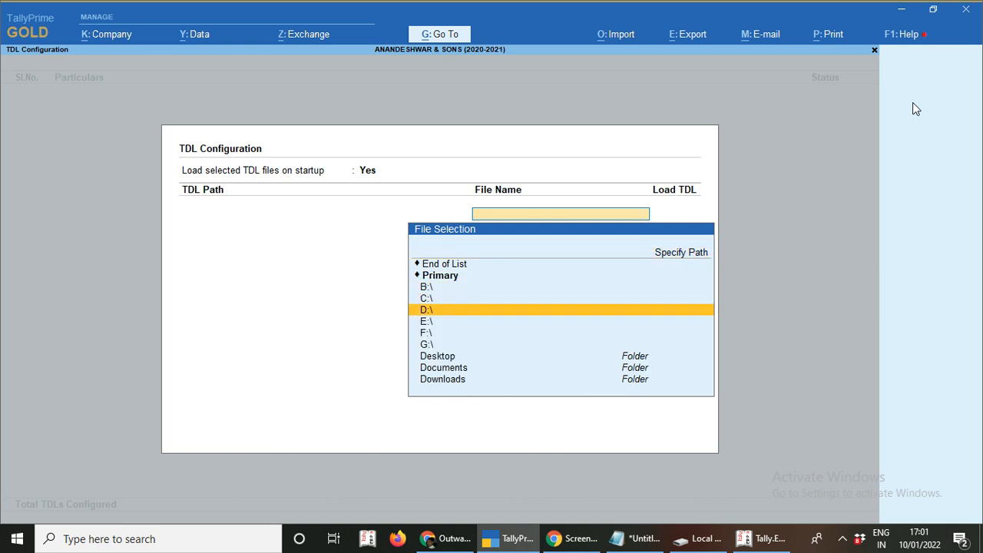
{"action": "key", "text": "Return"}
{"action": "key", "text": "Down"}
{"action": "key", "text": "Down"}
{"action": "key", "text": "Down"}
{"action": "key", "text": "Down"}
{"action": "key", "text": "Down"}
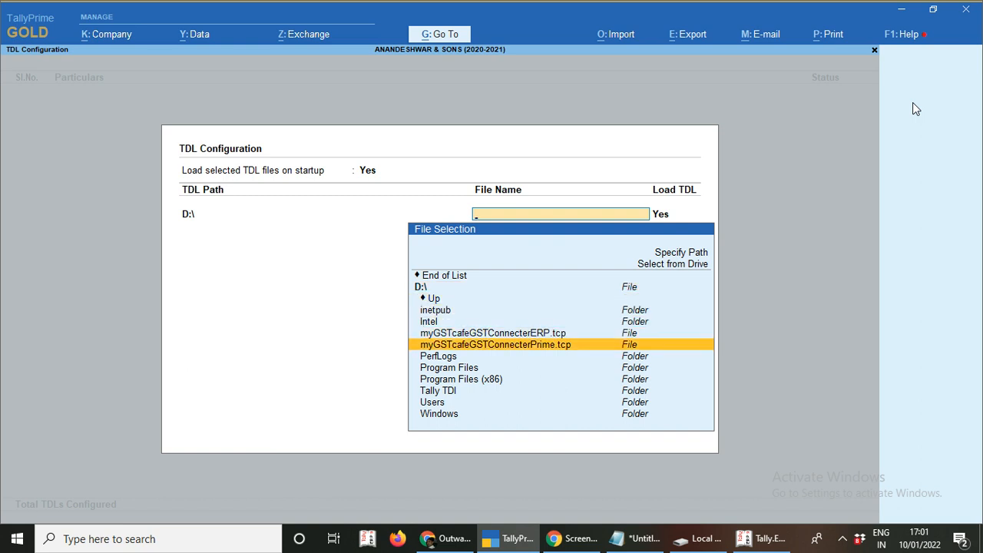
{"action": "key", "text": "Return"}
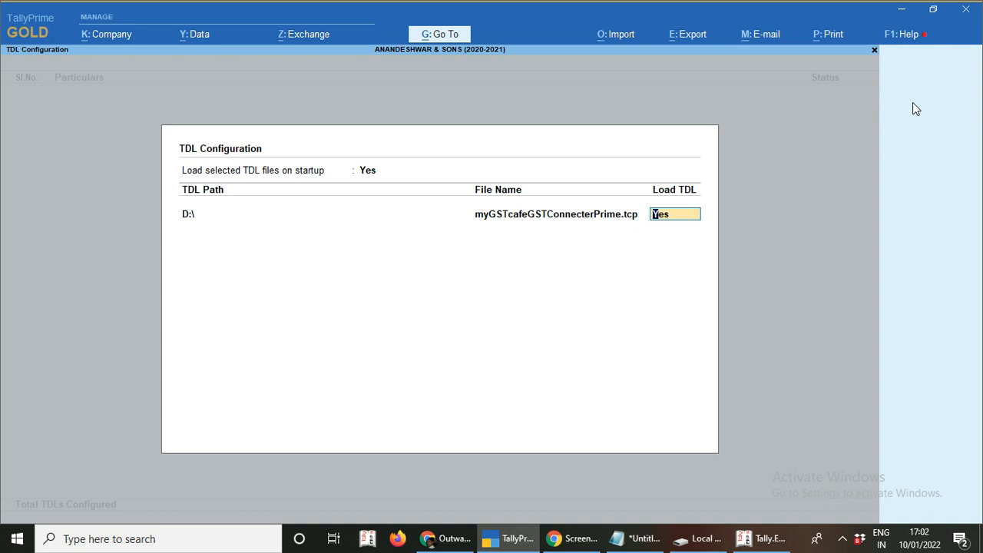
{"action": "key", "text": "Return"}
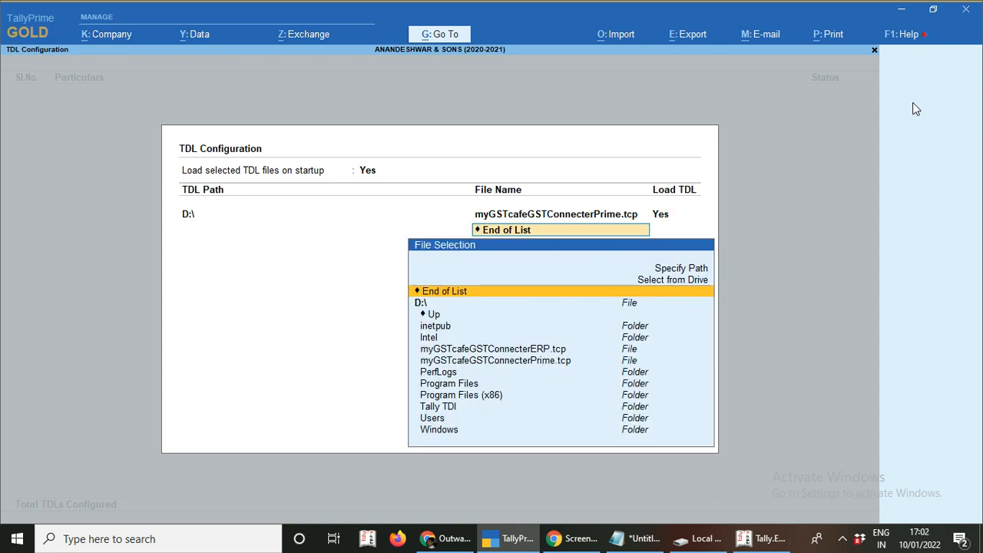
{"action": "key", "text": "Return"}
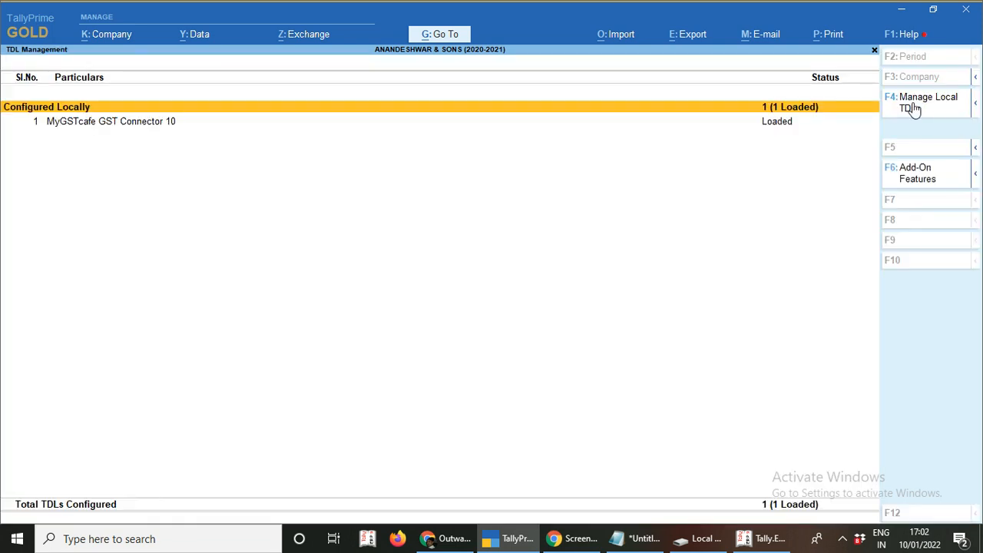
- Keep Plugin Active Yes for MyGSTcafe GST Connector 10's add-on features and return to Gateway of Tally
{"action": "left_click", "coordinate": [112, 129]}
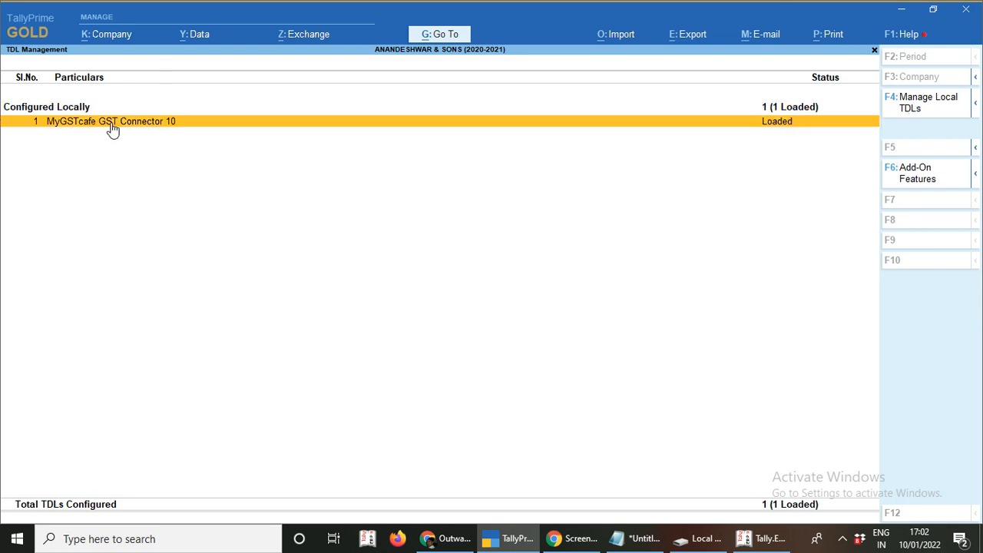
{"action": "left_click", "coordinate": [902, 179]}
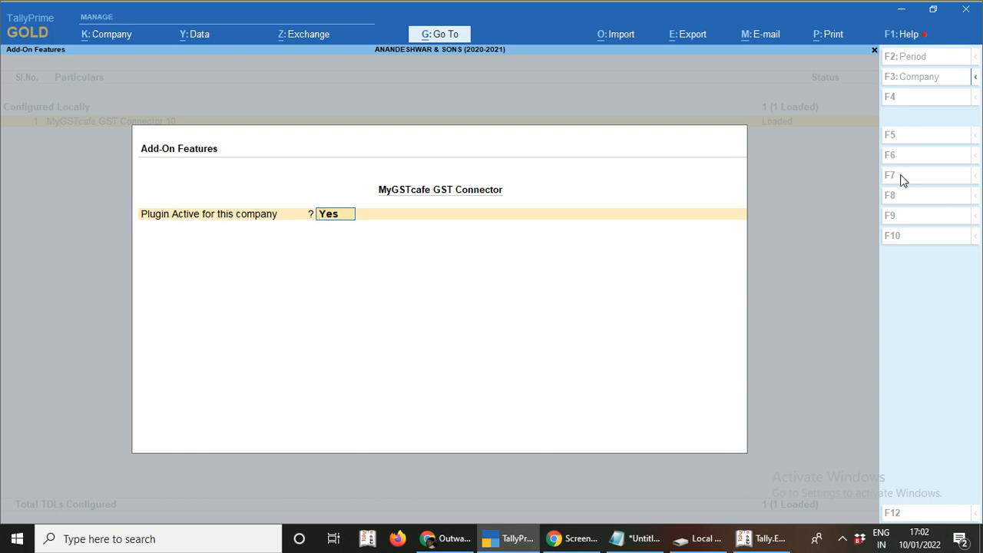
{"action": "key", "text": "Return"}
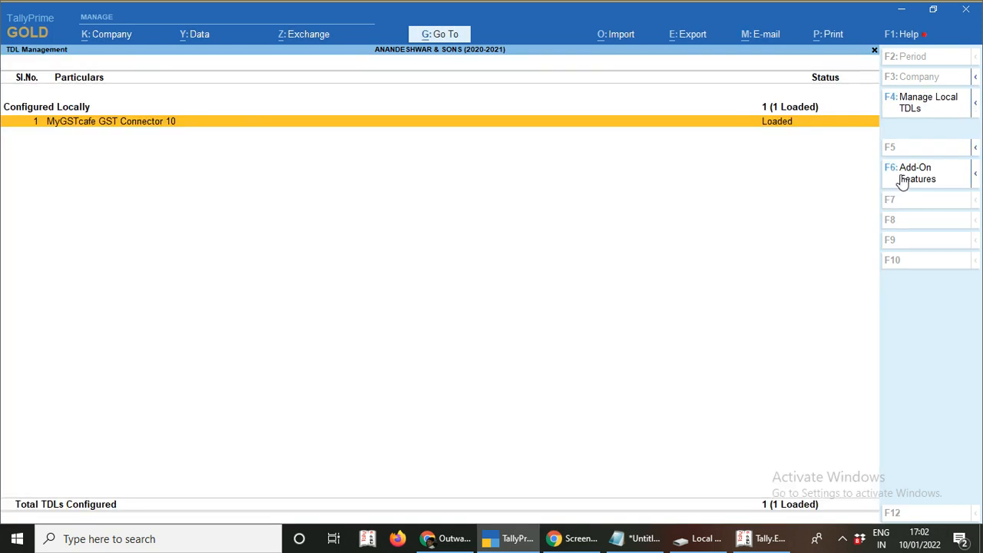
{"action": "key", "text": "Escape"}
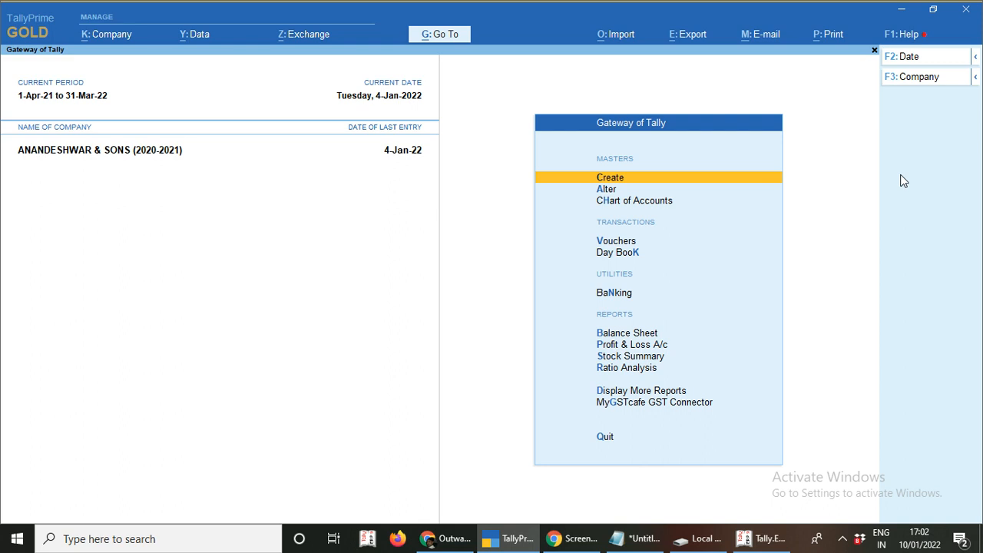
- Open the MyGSTcafe GST Connector's Export Returns list from Gateway of Tally
{"action": "key", "text": "Down"}
{"action": "key", "text": "Down"}
{"action": "key", "text": "Down"}
{"action": "key", "text": "Down"}
{"action": "key", "text": "Down"}
{"action": "key", "text": "Down"}
{"action": "key", "text": "Down"}
{"action": "key", "text": "Down"}
{"action": "key", "text": "Down"}
{"action": "key", "text": "Down"}
{"action": "key", "text": "Down"}
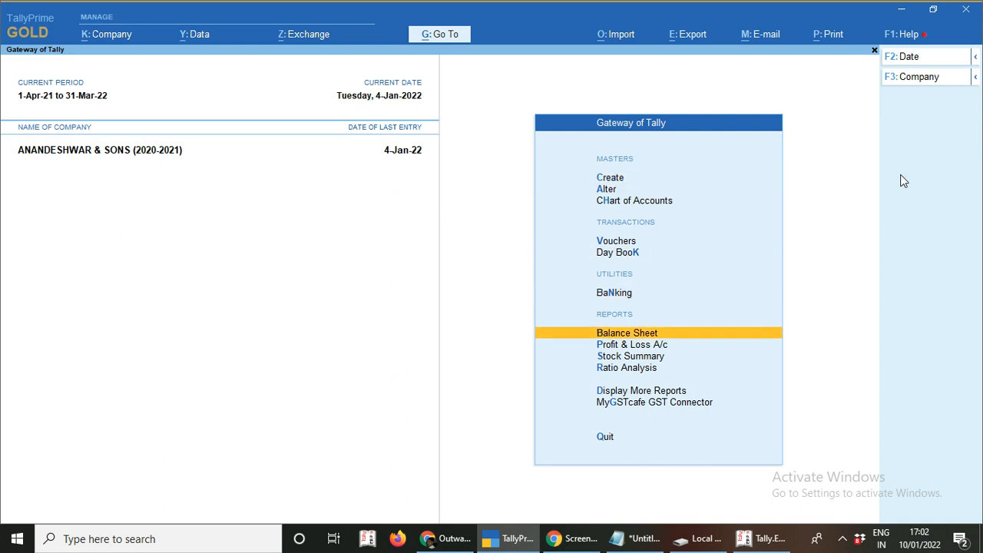
{"action": "key", "text": "Up"}
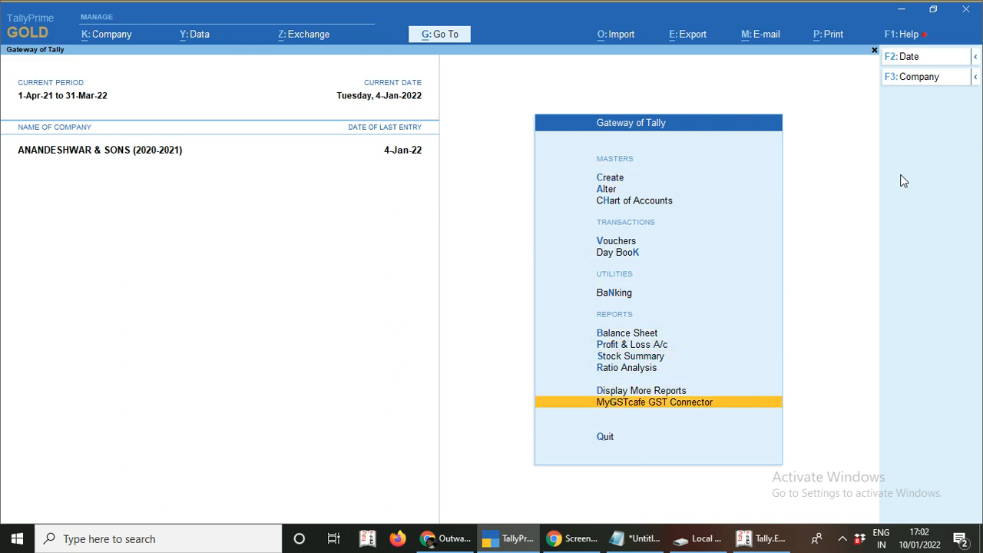
{"action": "key", "text": "Return"}
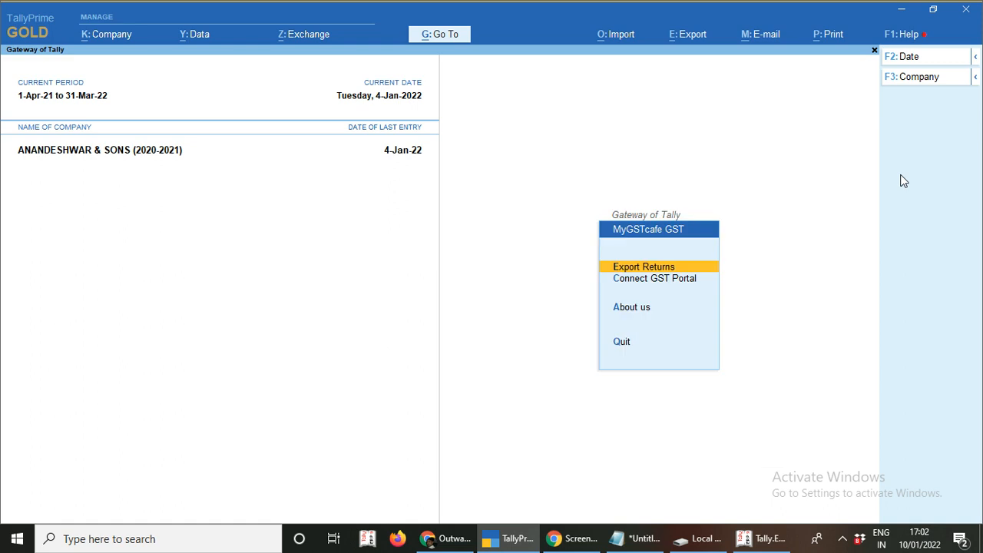
{"action": "key", "text": "Return"}
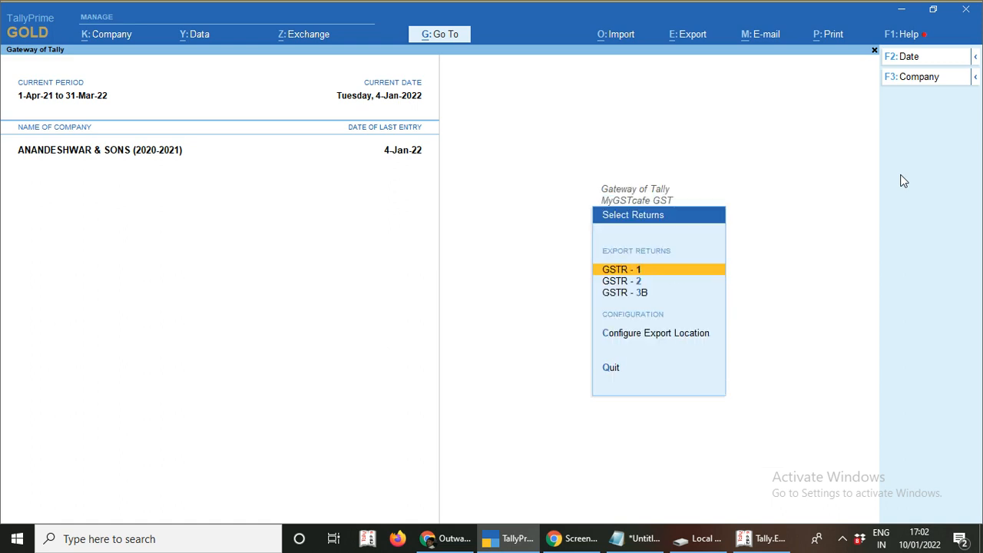
- Review the export location settings (EXCEL) without changes and return to GSTR-1 in Select Returns
{"action": "key", "text": "Down"}
{"action": "key", "text": "Down"}
{"action": "key", "text": "Down"}
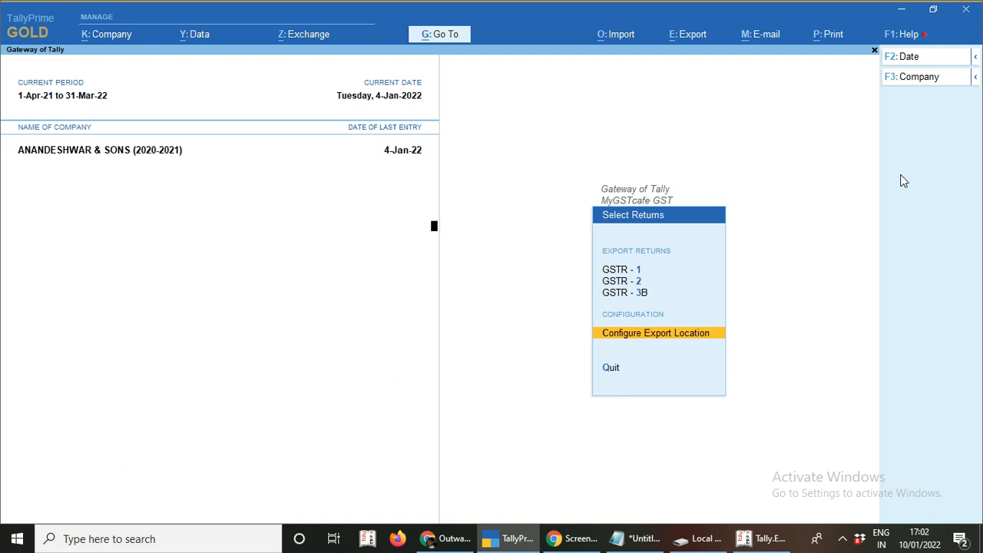
{"action": "key", "text": "Return"}
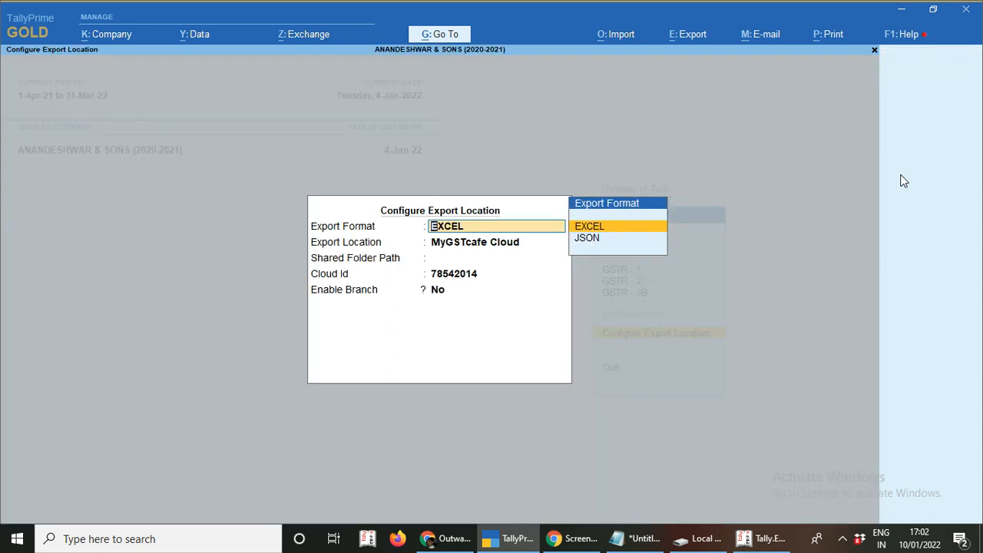
{"action": "key", "text": "Escape"}
{"action": "key", "text": "y"}
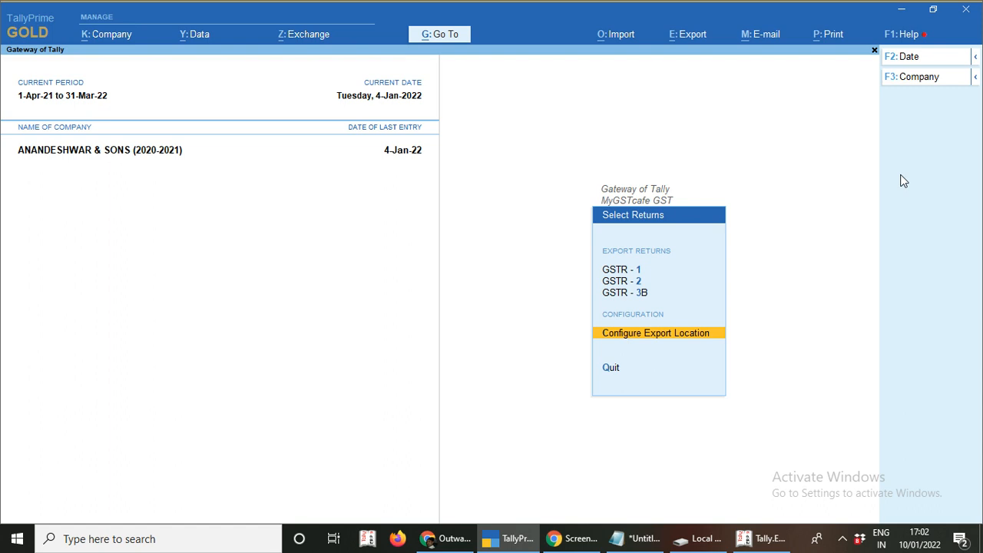
{"action": "key", "text": "Up"}
{"action": "key", "text": "Up"}
{"action": "key", "text": "Up"}
- Move to GSTR-2, then switch to Chrome's myGSTcafe Outward Supplies summary showing total tax 14,81,797.84
{"action": "key", "text": "Down"}
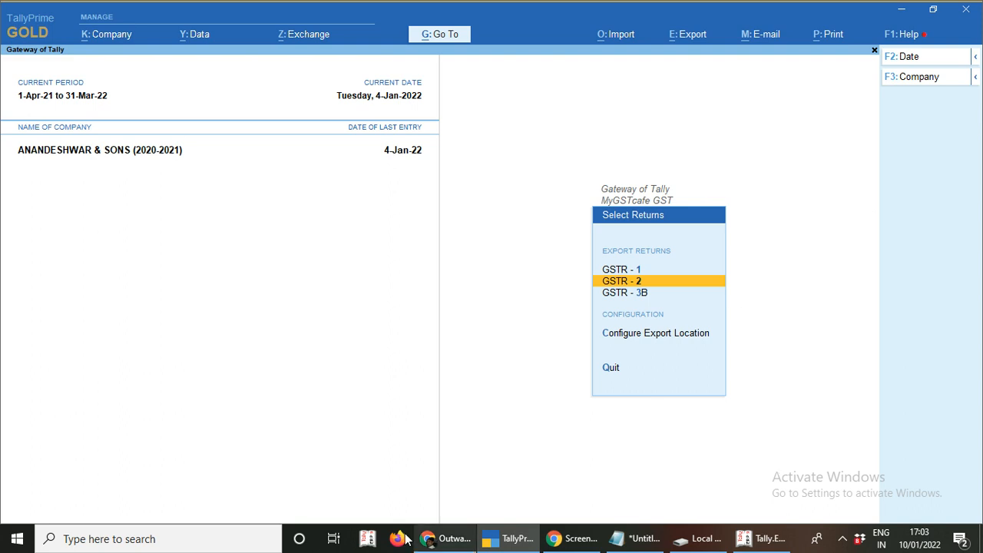
{"action": "left_click", "coordinate": [451, 541]}
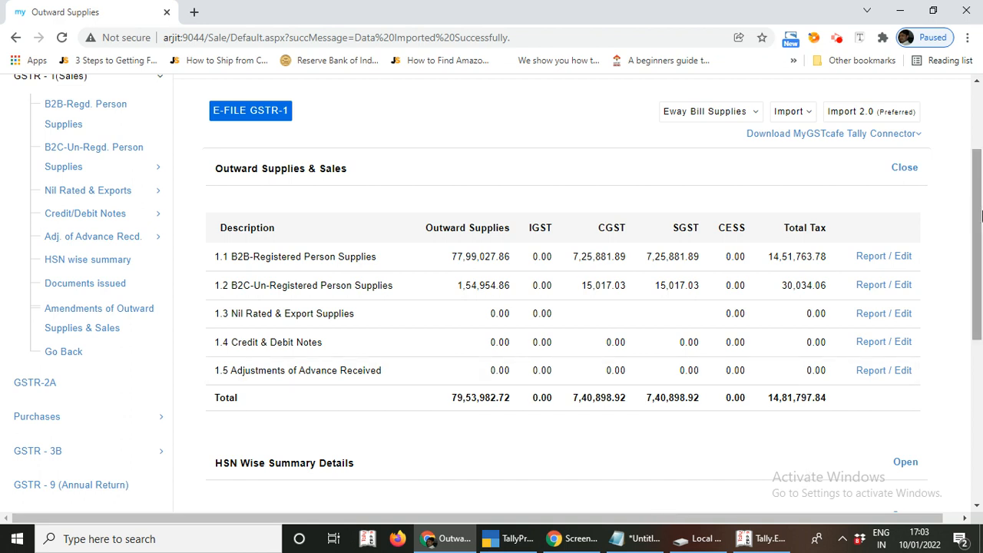
{"action": "left_click", "coordinate": [838, 39]}
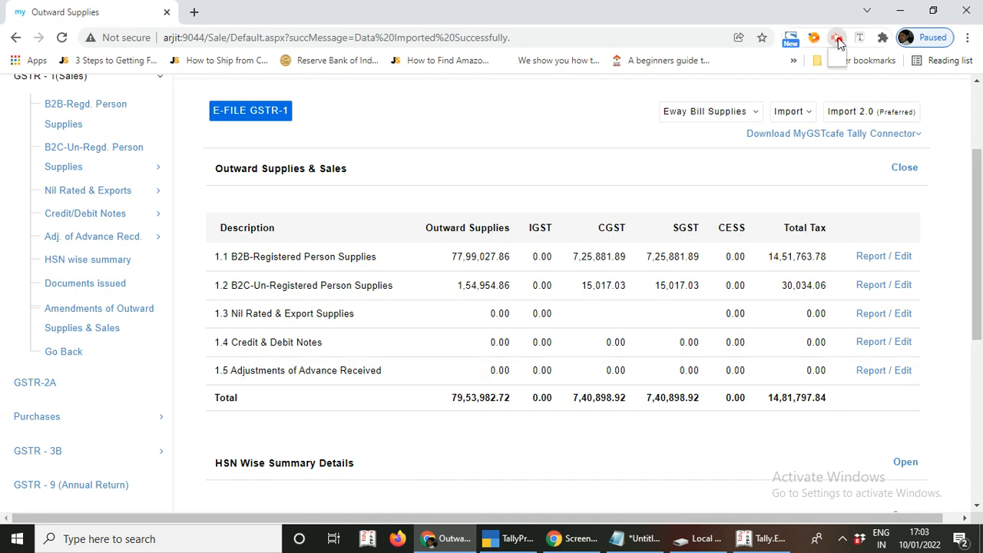